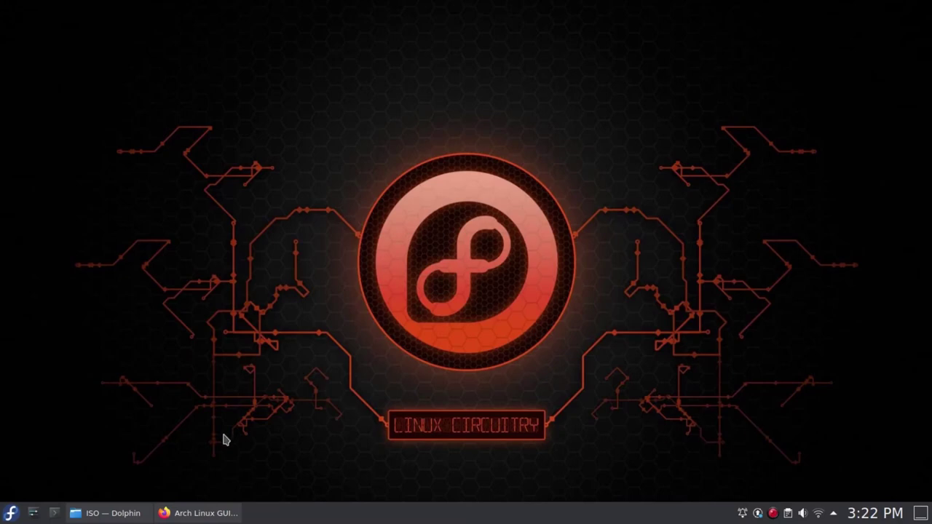
- Raise the Firefox window showing the Arch Linux GUI SourceForge project page
{"action": "left_click", "coordinate": [166, 514]}
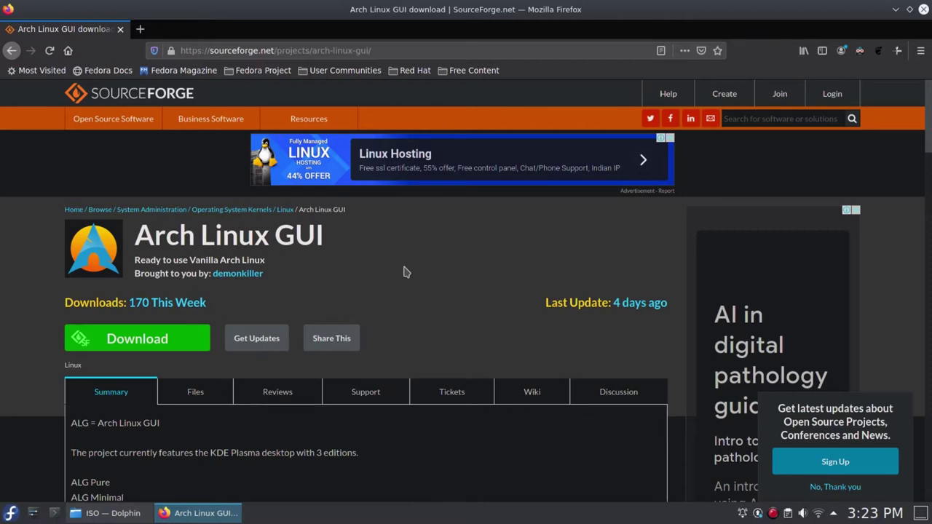
{"action": "scroll", "coordinate": [405, 277], "scroll_direction": "down", "scroll_amount": 5}
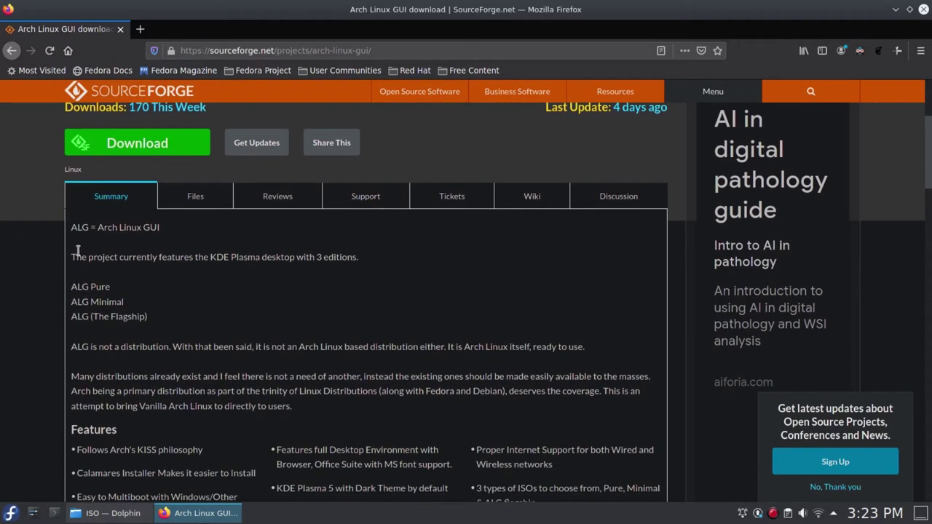
{"action": "left_click_drag", "start_coordinate": [72, 227], "coordinate": [185, 230]}
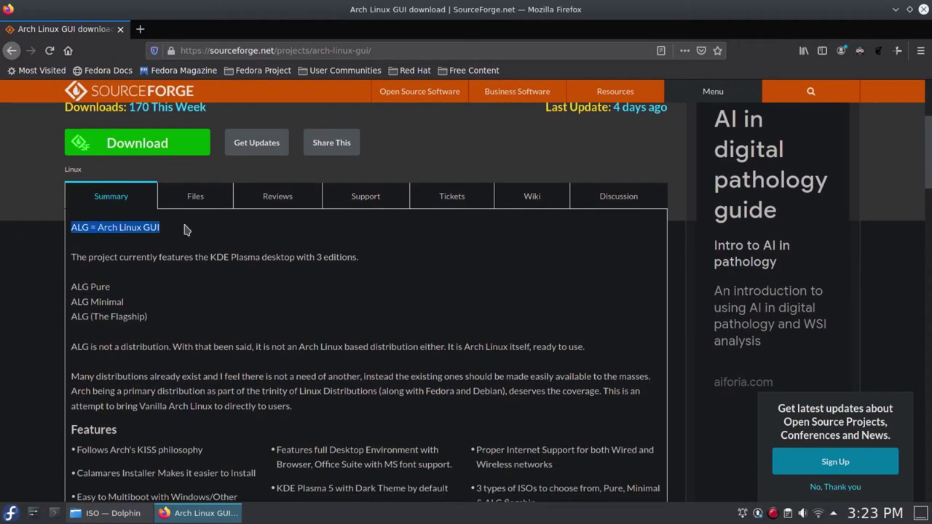
{"action": "left_click", "coordinate": [179, 231]}
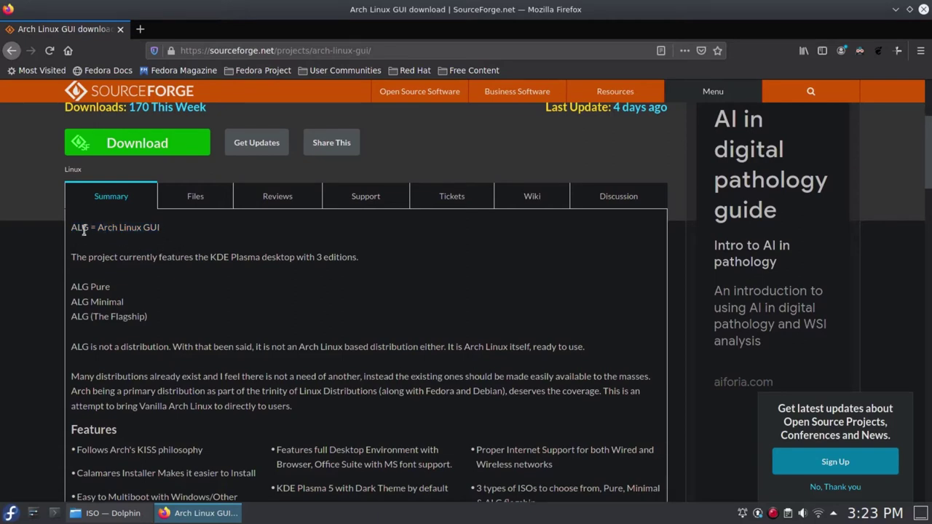
{"action": "scroll", "coordinate": [102, 252], "scroll_direction": "down", "scroll_amount": 1}
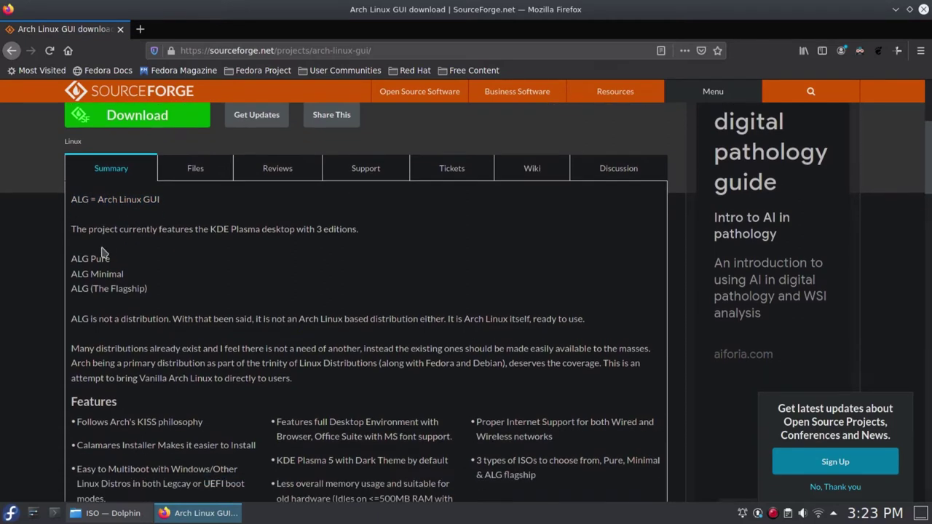
{"action": "left_click_drag", "start_coordinate": [208, 231], "coordinate": [258, 233]}
{"action": "left_click", "coordinate": [139, 261]}
{"action": "left_click_drag", "start_coordinate": [79, 260], "coordinate": [131, 264]}
{"action": "left_click", "coordinate": [133, 261]}
{"action": "left_click_drag", "start_coordinate": [132, 281], "coordinate": [60, 279]}
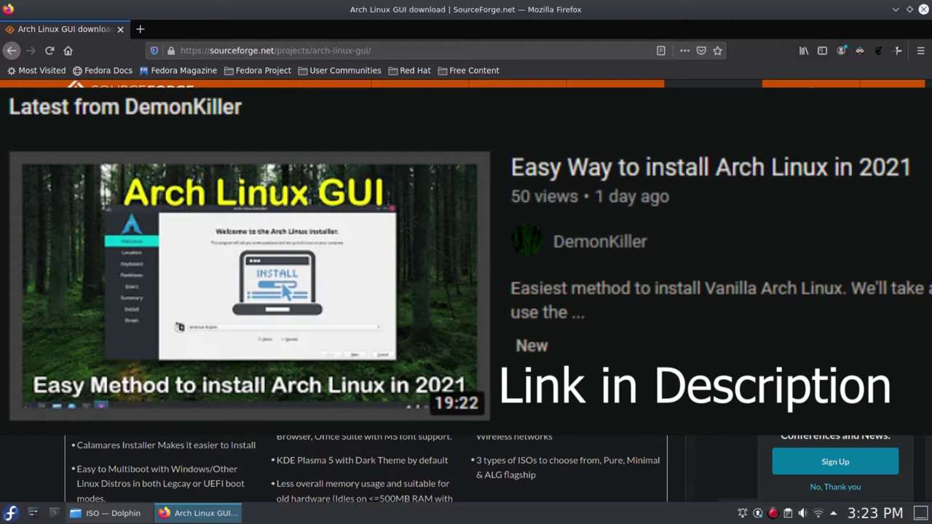
{"action": "left_click_drag", "start_coordinate": [150, 289], "coordinate": [69, 293]}
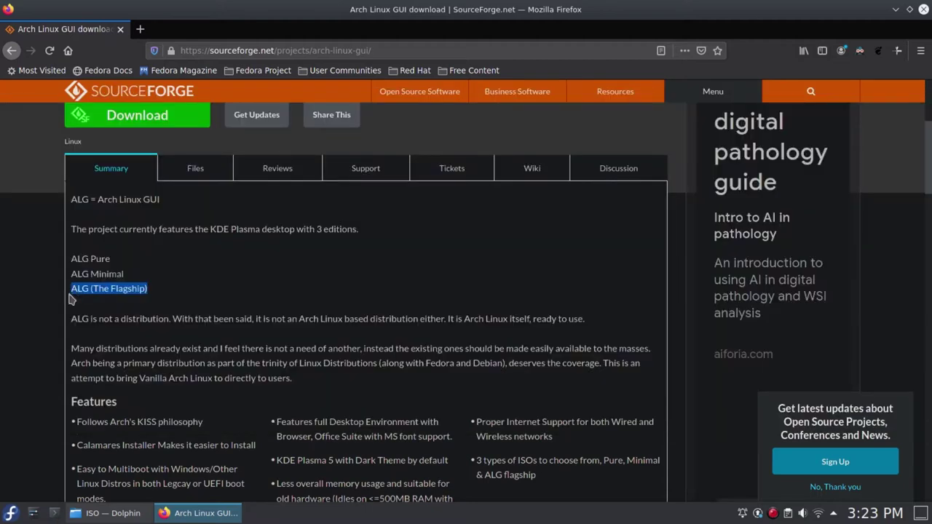
{"action": "left_click", "coordinate": [193, 297]}
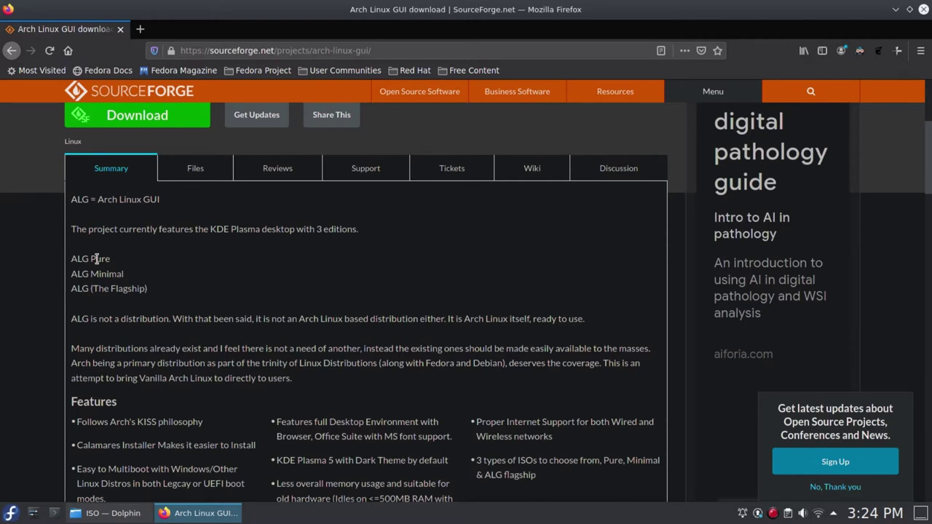
{"action": "scroll", "coordinate": [95, 258], "scroll_direction": "up", "scroll_amount": 1}
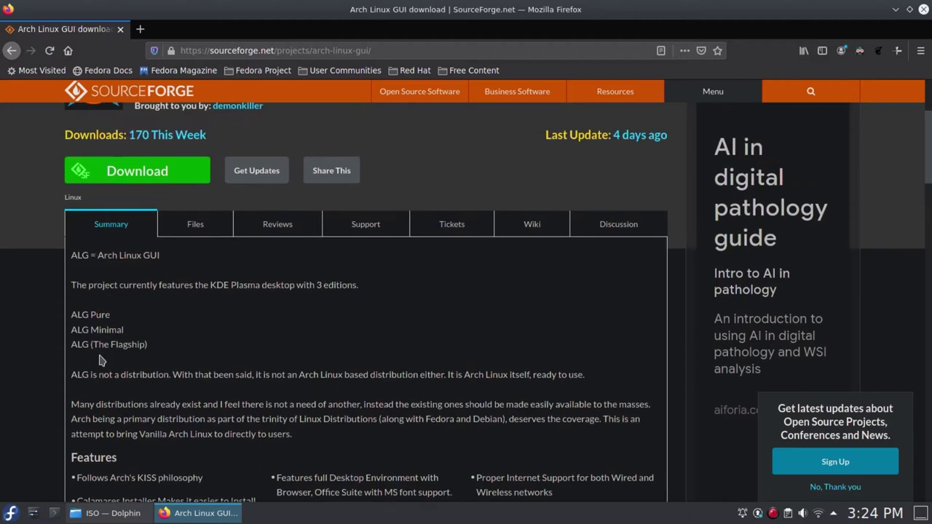
{"action": "left_click_drag", "start_coordinate": [180, 346], "coordinate": [56, 313]}
{"action": "left_click", "coordinate": [150, 335]}
{"action": "scroll", "coordinate": [160, 332], "scroll_direction": "down", "scroll_amount": 1}
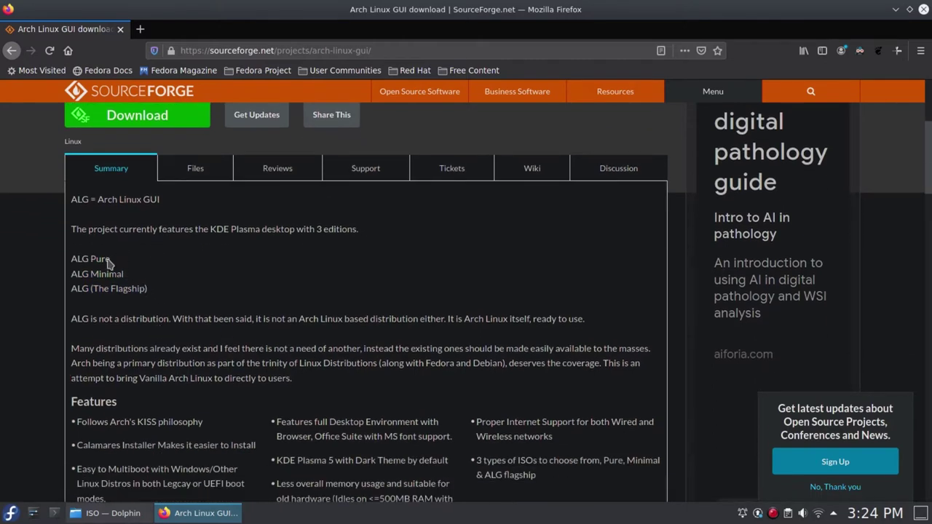
{"action": "scroll", "coordinate": [284, 261], "scroll_direction": "down", "scroll_amount": 5}
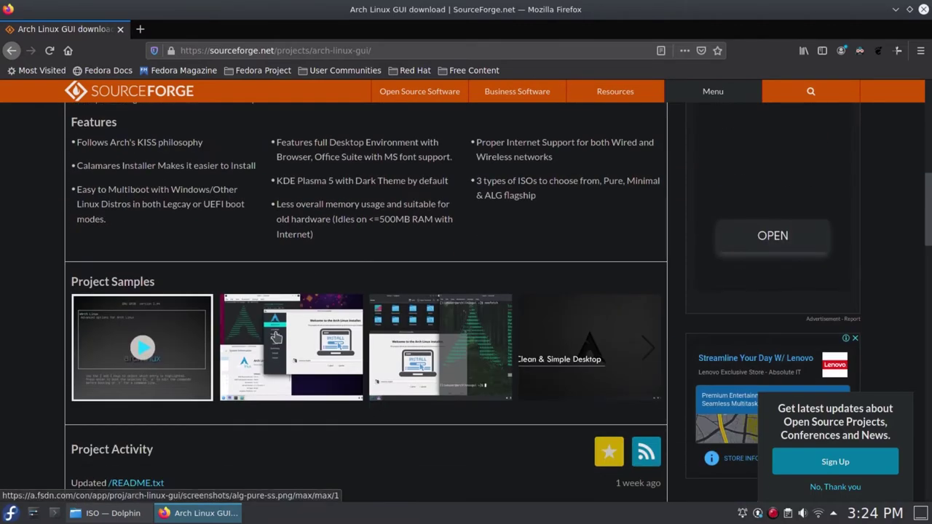
{"action": "left_click", "coordinate": [274, 336]}
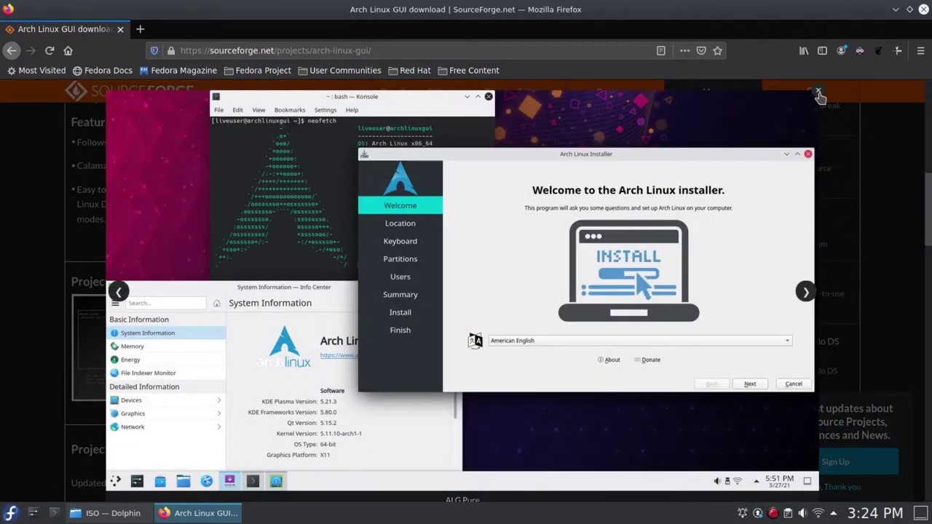
{"action": "left_click", "coordinate": [818, 90]}
{"action": "scroll", "coordinate": [279, 241], "scroll_direction": "up", "scroll_amount": 1}
{"action": "scroll", "coordinate": [278, 241], "scroll_direction": "up", "scroll_amount": 4}
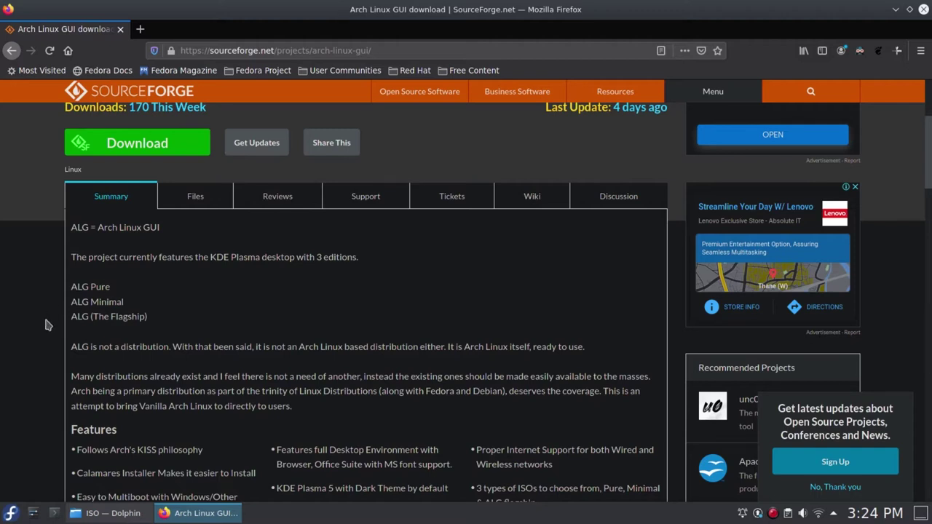
{"action": "left_click_drag", "start_coordinate": [69, 318], "coordinate": [165, 326]}
{"action": "left_click", "coordinate": [164, 325]}
{"action": "double_click", "coordinate": [99, 318]}
{"action": "triple_click", "coordinate": [99, 318]}
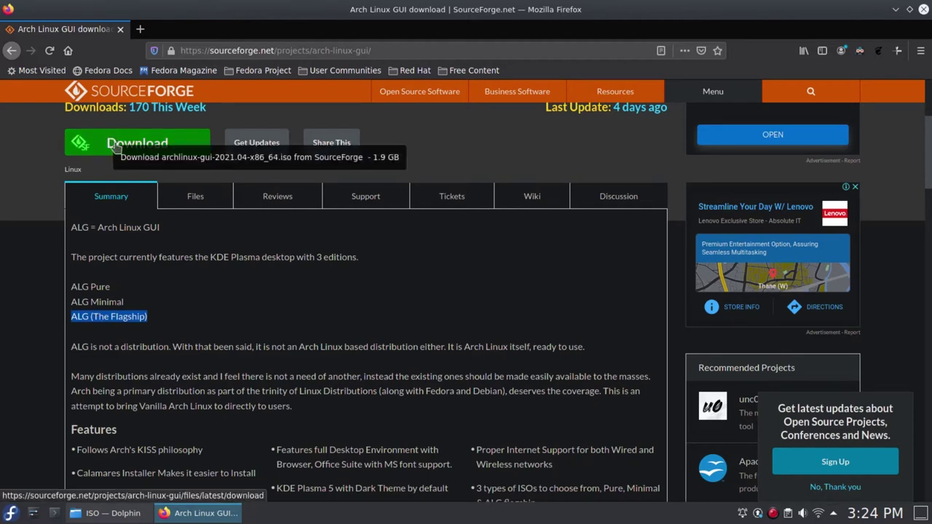
{"action": "left_click", "coordinate": [128, 299]}
{"action": "triple_click", "coordinate": [90, 290]}
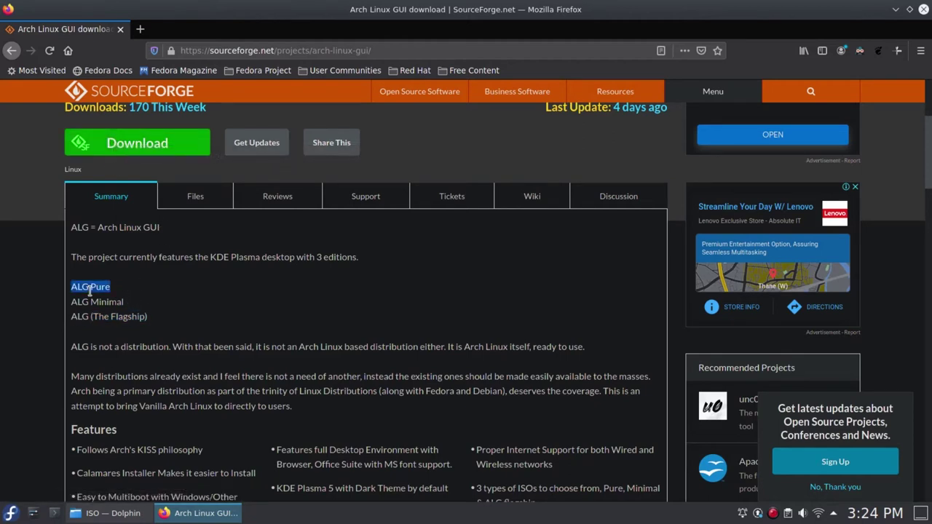
{"action": "left_click", "coordinate": [148, 286]}
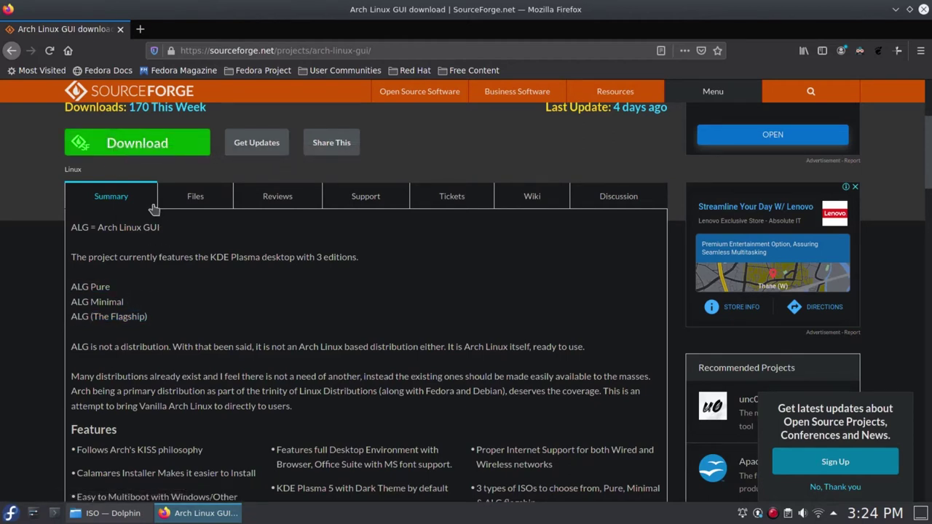
- Open the project's Files list and scroll through the available downloads
{"action": "left_click", "coordinate": [191, 200]}
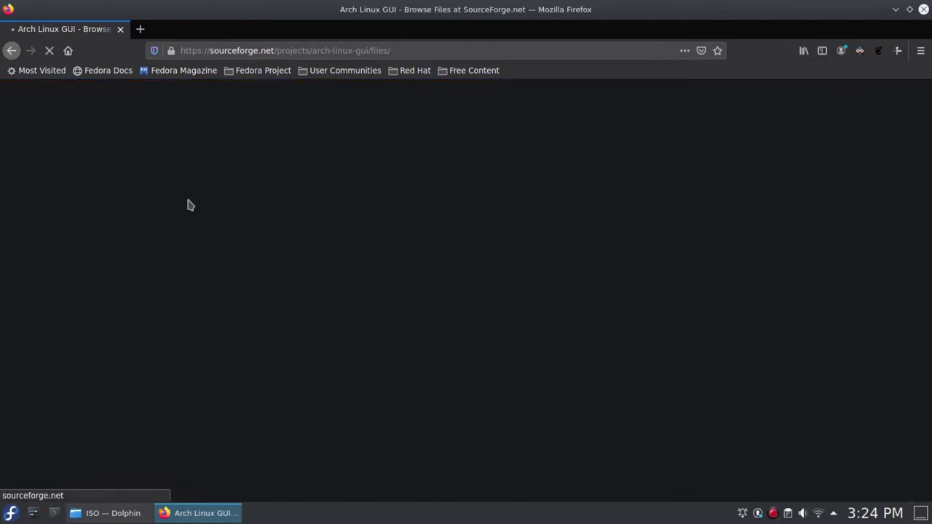
{"action": "scroll", "coordinate": [183, 291], "scroll_direction": "down", "scroll_amount": 10}
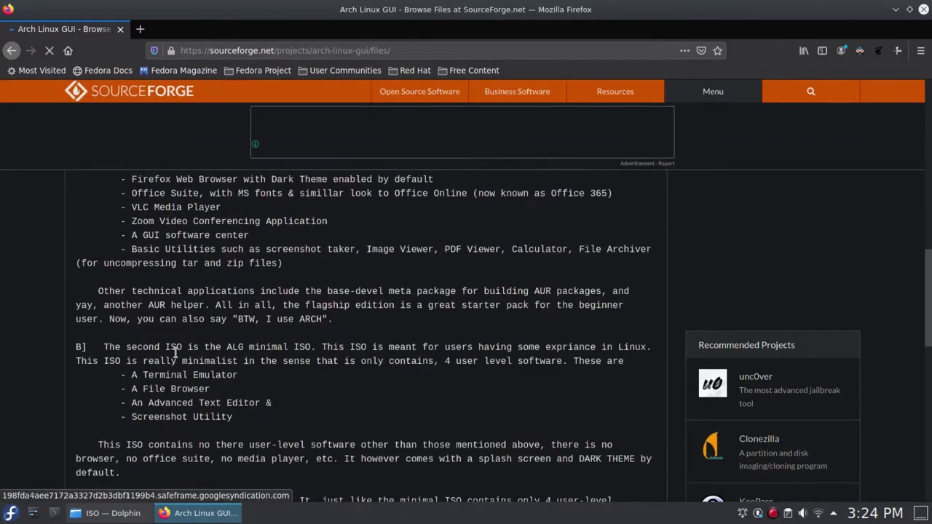
{"action": "scroll", "coordinate": [155, 337], "scroll_direction": "down", "scroll_amount": 3}
{"action": "scroll", "coordinate": [181, 323], "scroll_direction": "up", "scroll_amount": 5}
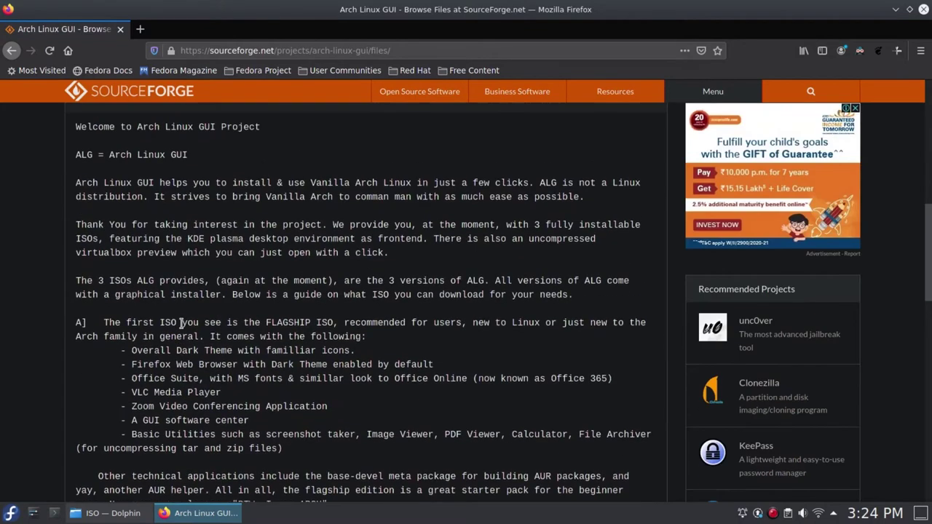
{"action": "scroll", "coordinate": [183, 323], "scroll_direction": "up", "scroll_amount": 5}
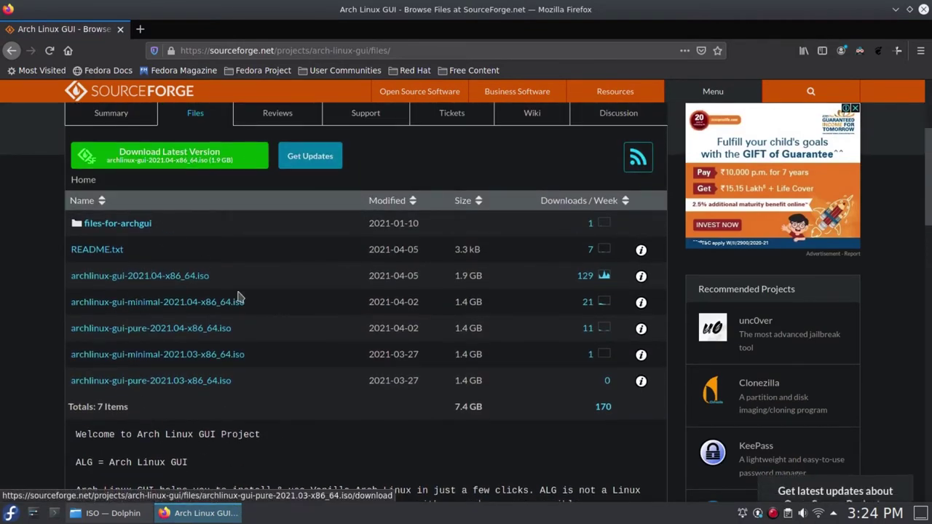
- Download archlinux-gui-pure-2021.04-x86_64.iso, choosing Save File in the prompt
{"action": "left_click", "coordinate": [146, 329]}
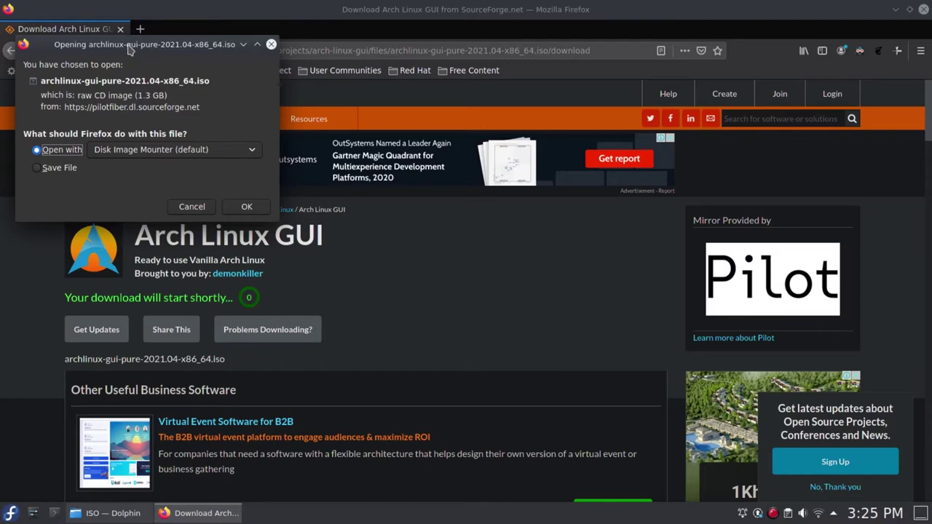
{"action": "left_click_drag", "start_coordinate": [128, 44], "coordinate": [300, 144]}
{"action": "left_click", "coordinate": [226, 268]}
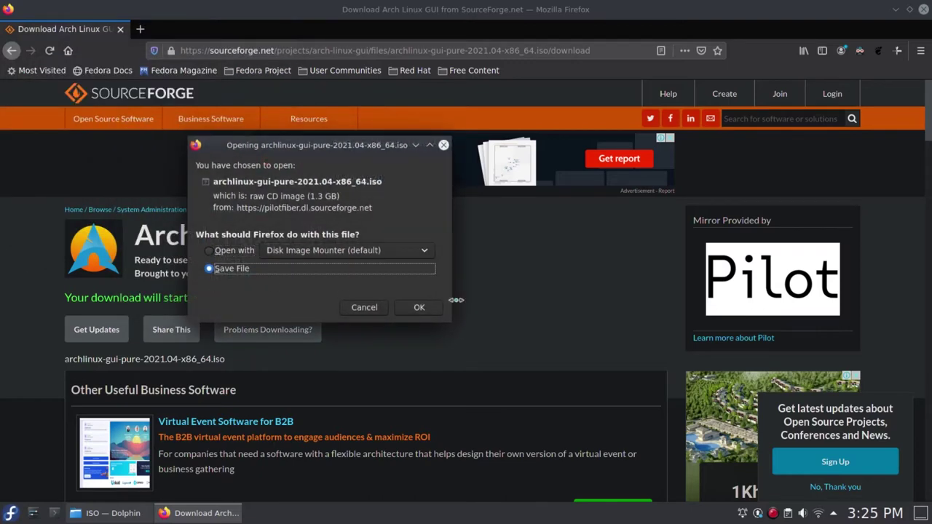
{"action": "left_click", "coordinate": [429, 313]}
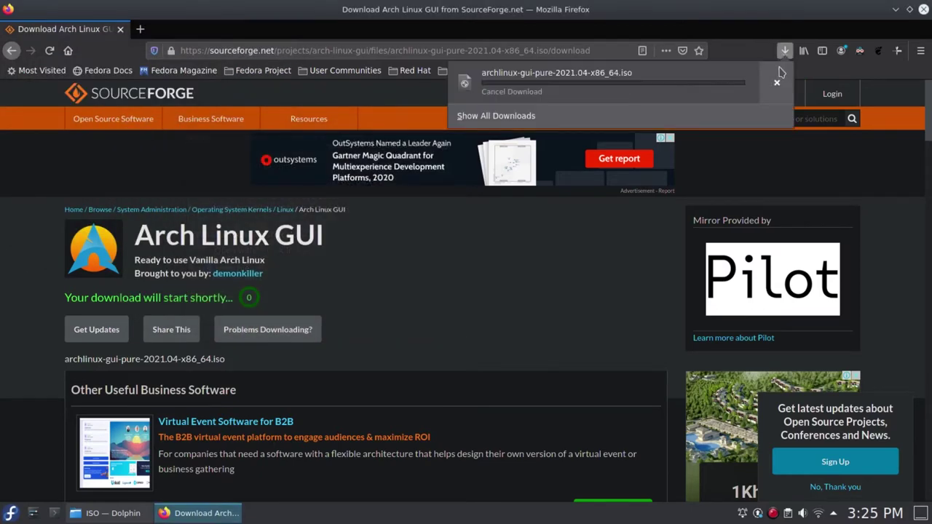
- Confirm archlinux-gui-pure-2021.04-x86_64.iso is in Dolphin's ISO folder, then return to Firefox
{"action": "left_click", "coordinate": [142, 518]}
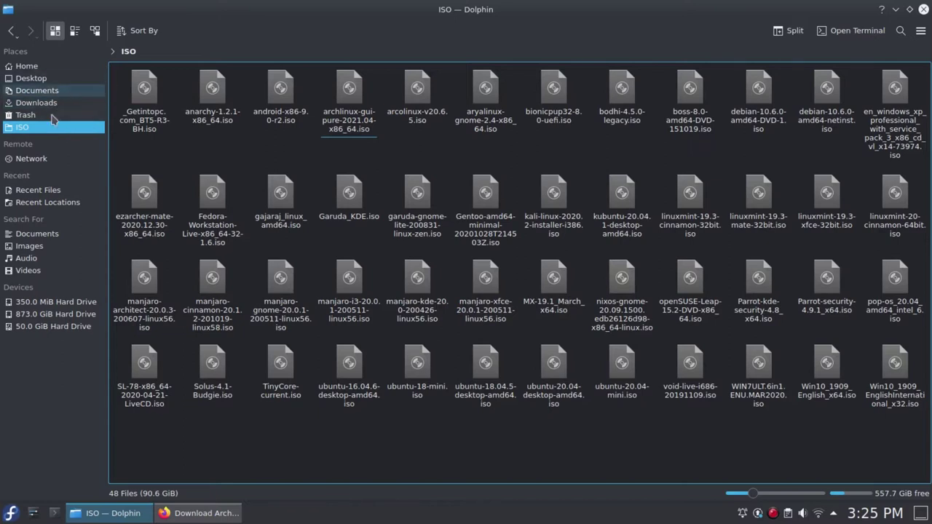
{"action": "left_click", "coordinate": [368, 123]}
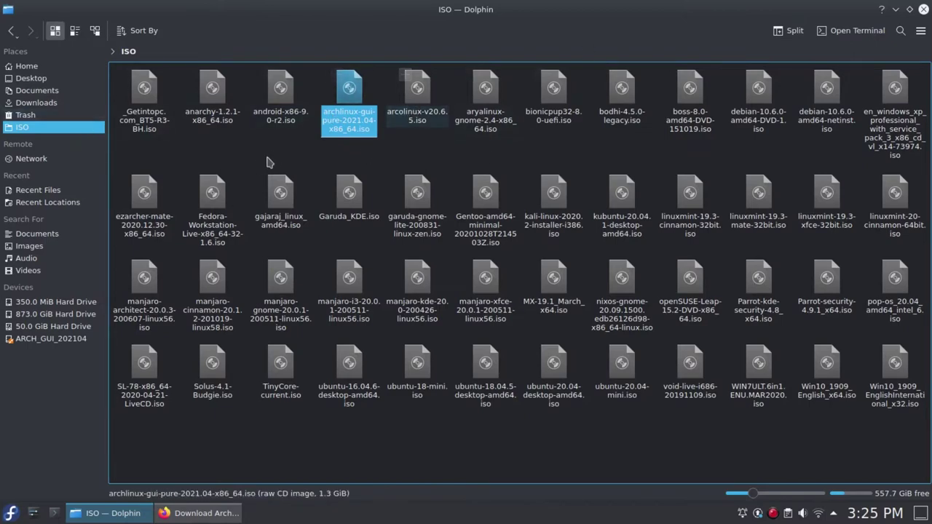
{"action": "left_click", "coordinate": [211, 514]}
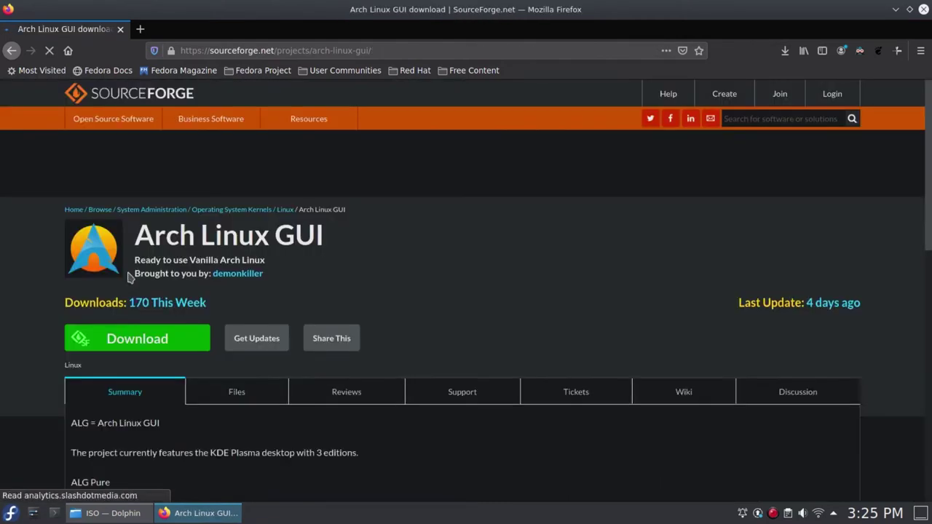
{"action": "left_click", "coordinate": [202, 402]}
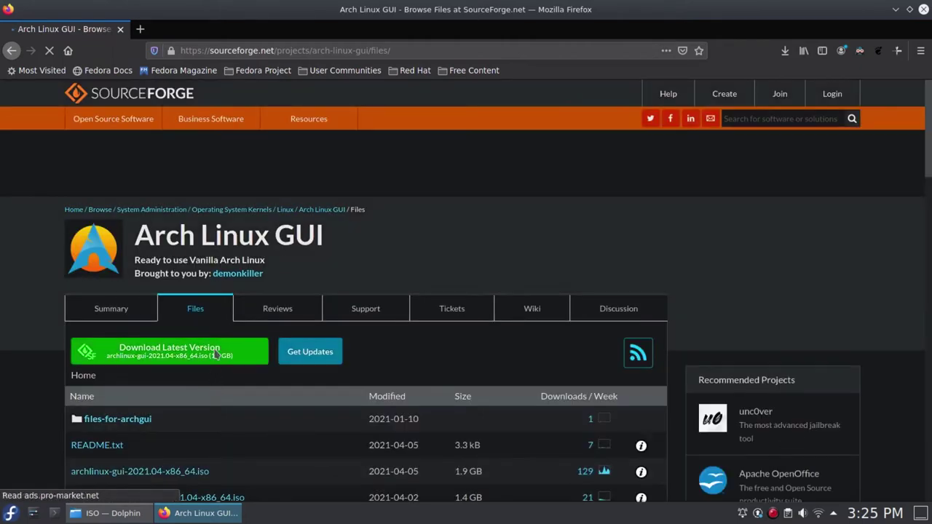
{"action": "scroll", "coordinate": [265, 268], "scroll_direction": "down", "scroll_amount": 2}
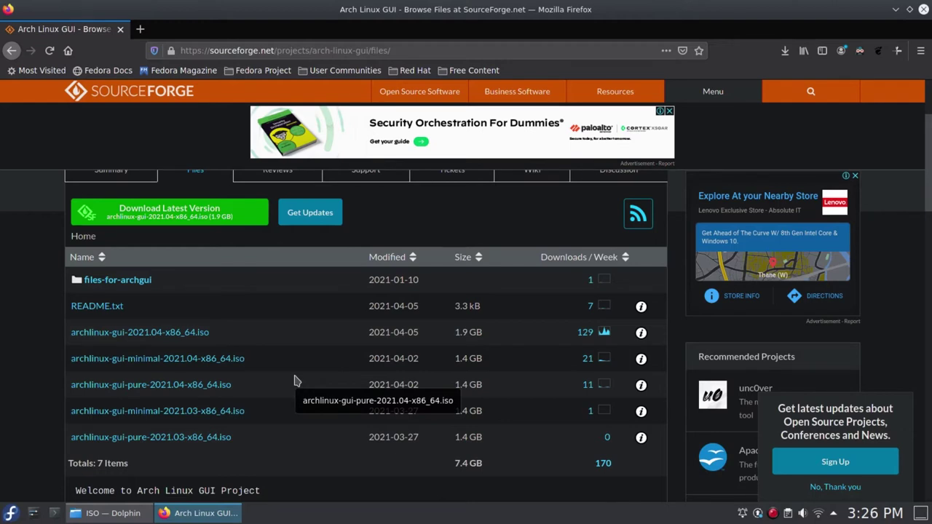
{"action": "scroll", "coordinate": [295, 383], "scroll_direction": "down", "scroll_amount": 3}
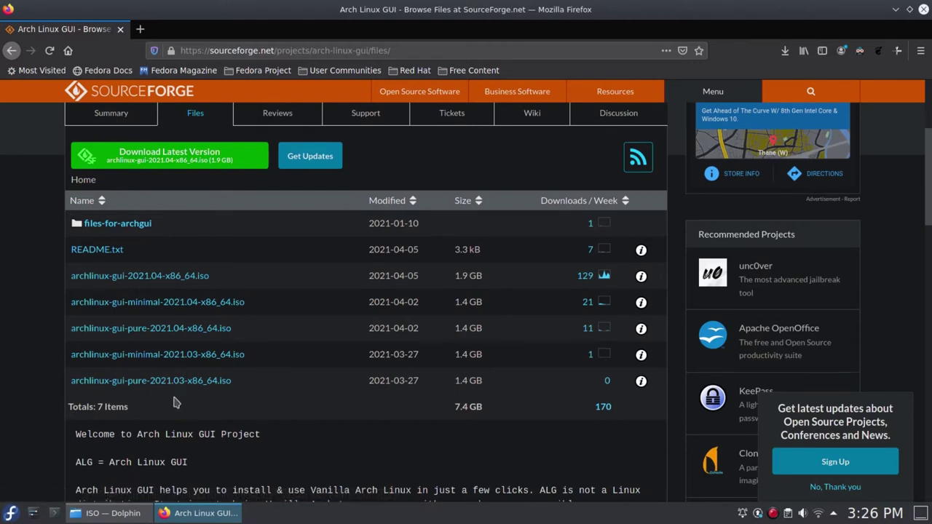
{"action": "scroll", "coordinate": [175, 345], "scroll_direction": "up", "scroll_amount": 1}
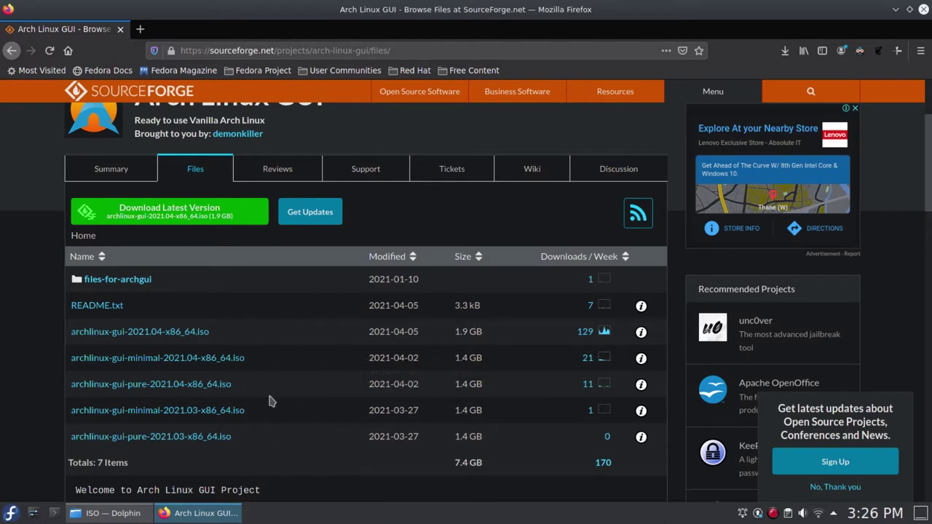
{"action": "scroll", "coordinate": [270, 401], "scroll_direction": "up", "scroll_amount": 2}
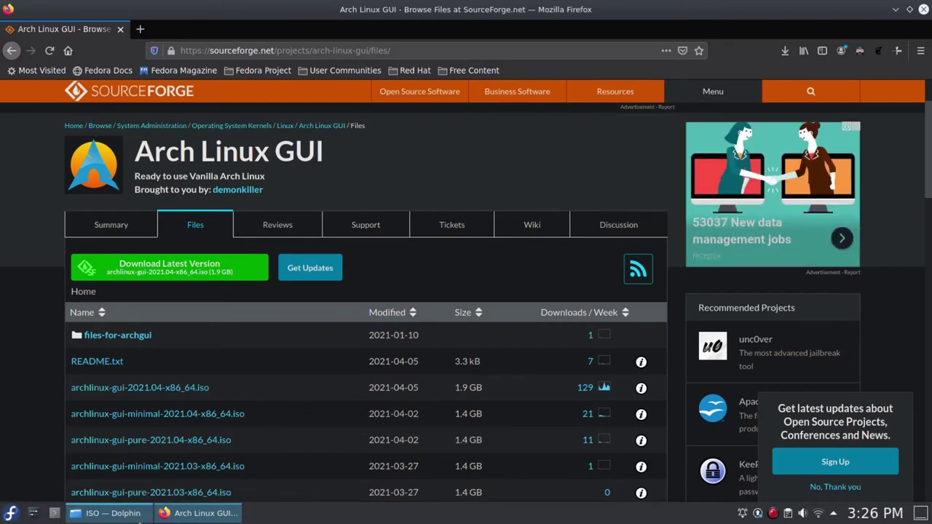
{"action": "left_click", "coordinate": [140, 517]}
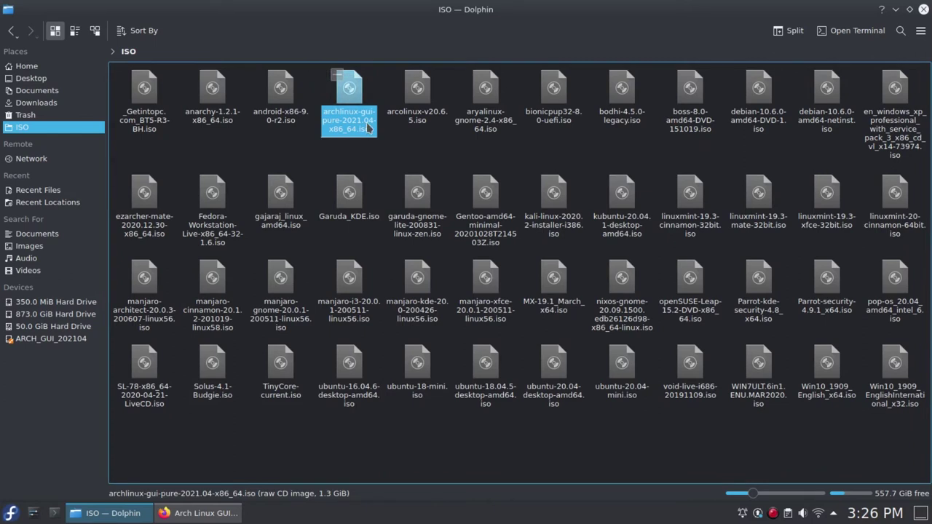
- Deselect the ISO file in Dolphin and open a terminal in the ISO folder
{"action": "left_click", "coordinate": [443, 462]}
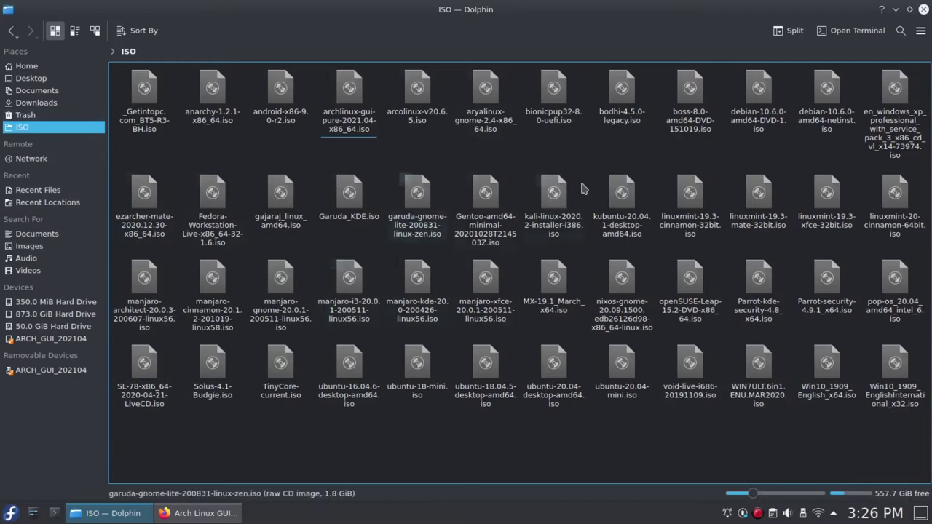
{"action": "left_click", "coordinate": [856, 30]}
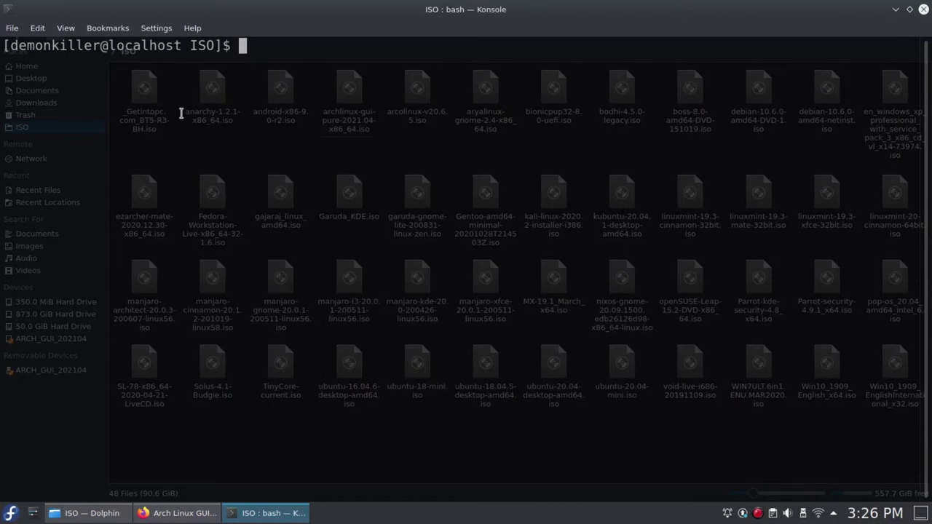
- Run lsblk and highlight sda, sdb and the 14.6G size to identify the USB drive
{"action": "type", "text": "lsblk"}
{"action": "key", "text": "Return"}
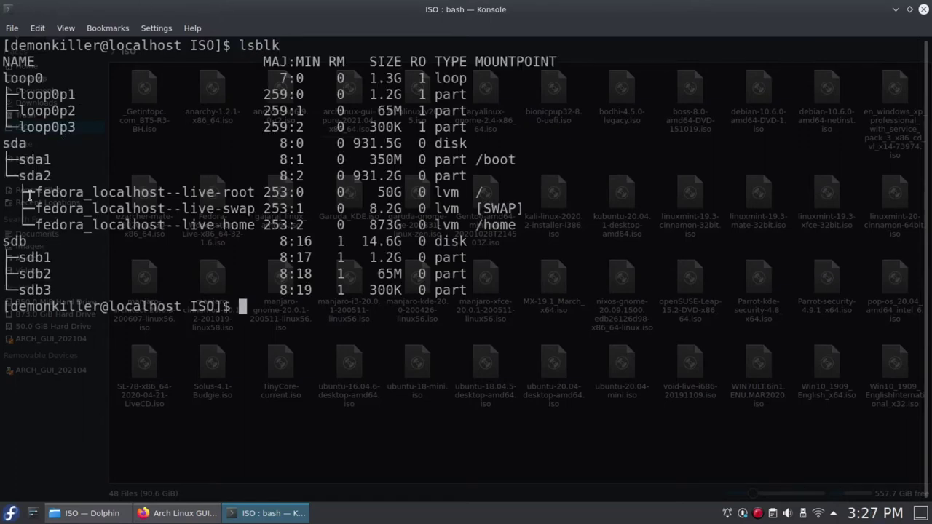
{"action": "double_click", "coordinate": [31, 151]}
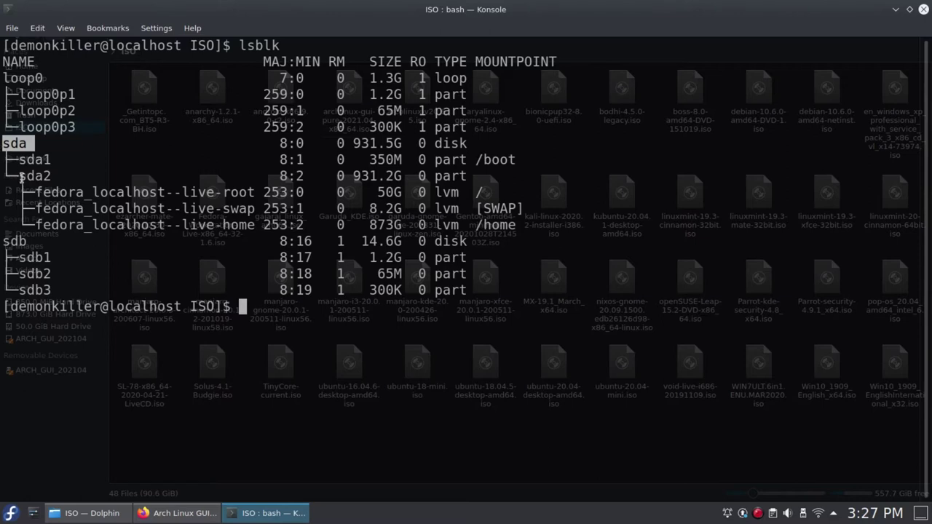
{"action": "left_click", "coordinate": [169, 136]}
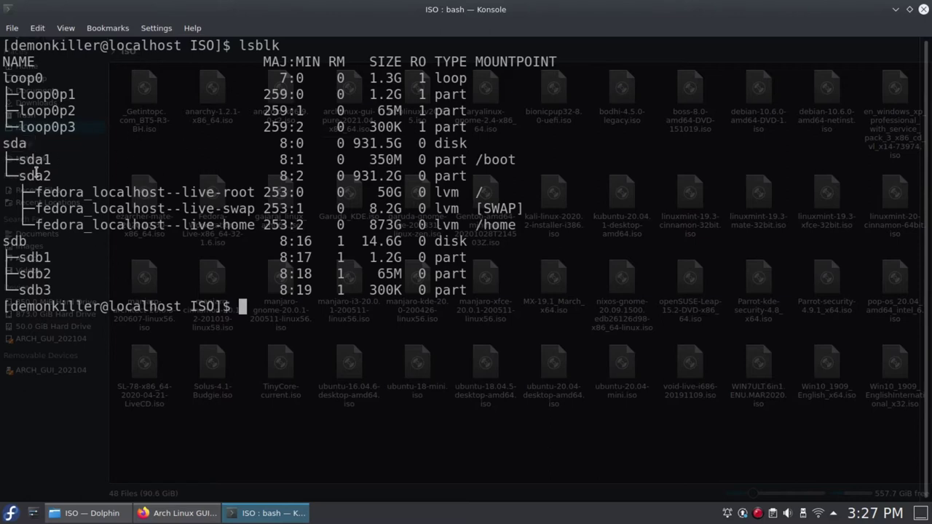
{"action": "double_click", "coordinate": [22, 242]}
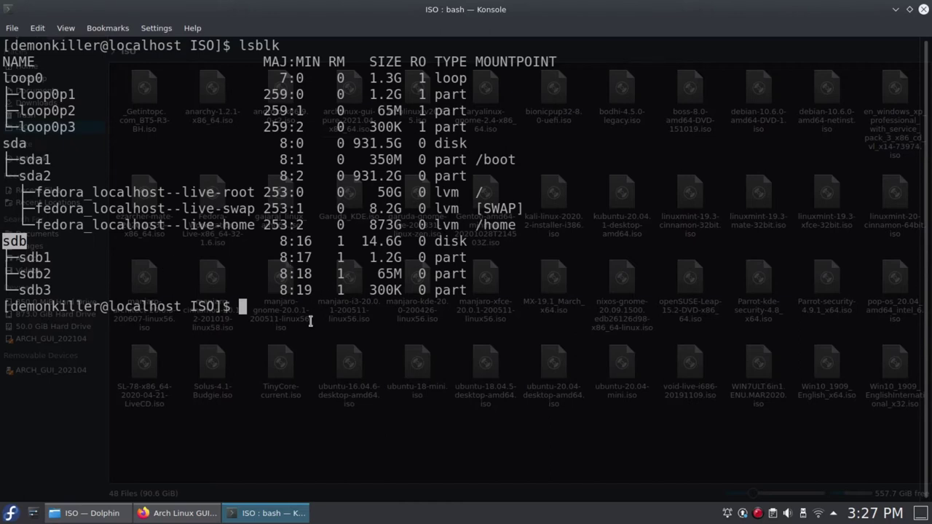
{"action": "left_click", "coordinate": [311, 321]}
{"action": "left_click_drag", "start_coordinate": [359, 240], "coordinate": [393, 241]}
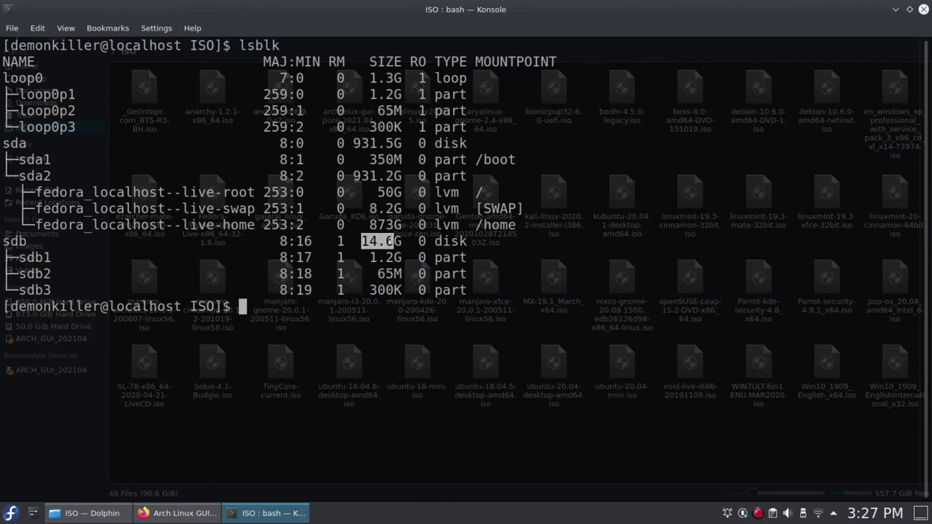
{"action": "left_click", "coordinate": [260, 318]}
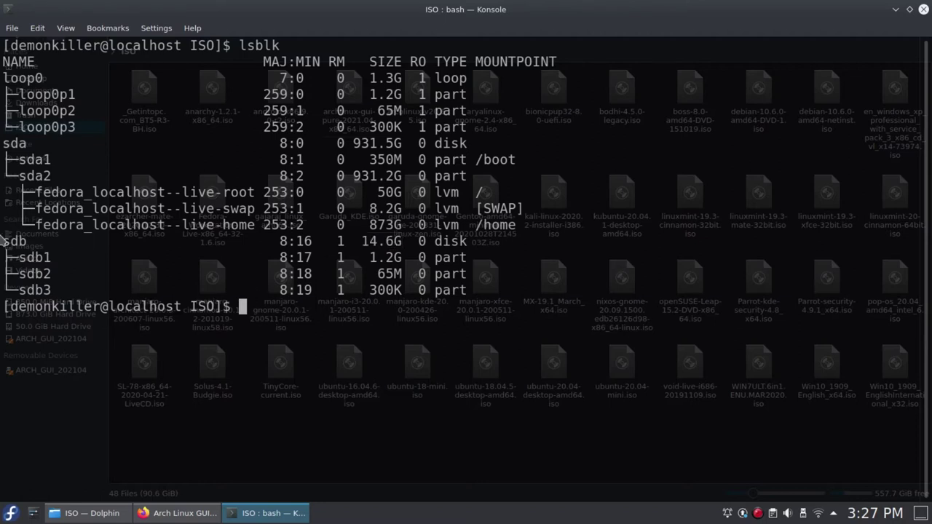
- Type umount /dev/sdb while highlighting the sdb disk and its sdb1–sdb3 partitions
{"action": "left_click_drag", "start_coordinate": [38, 243], "coordinate": [1, 241]}
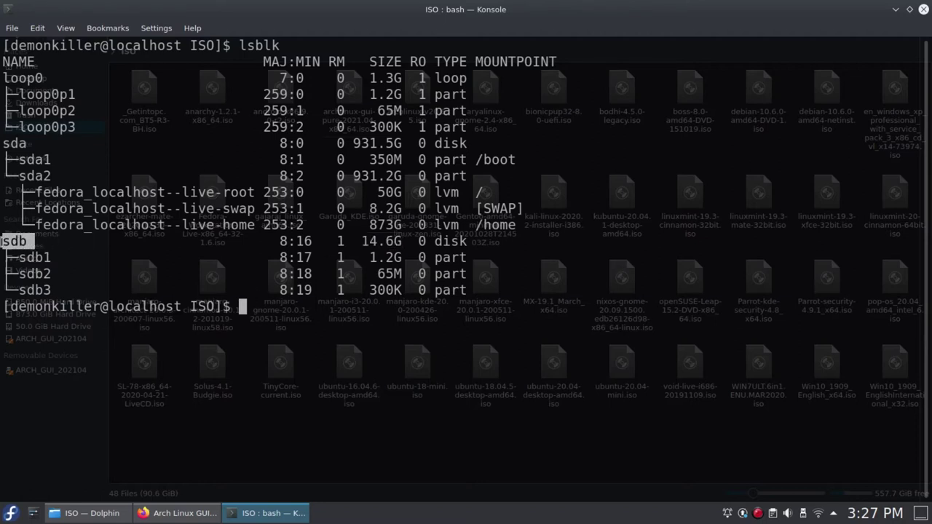
{"action": "left_click", "coordinate": [11, 242]}
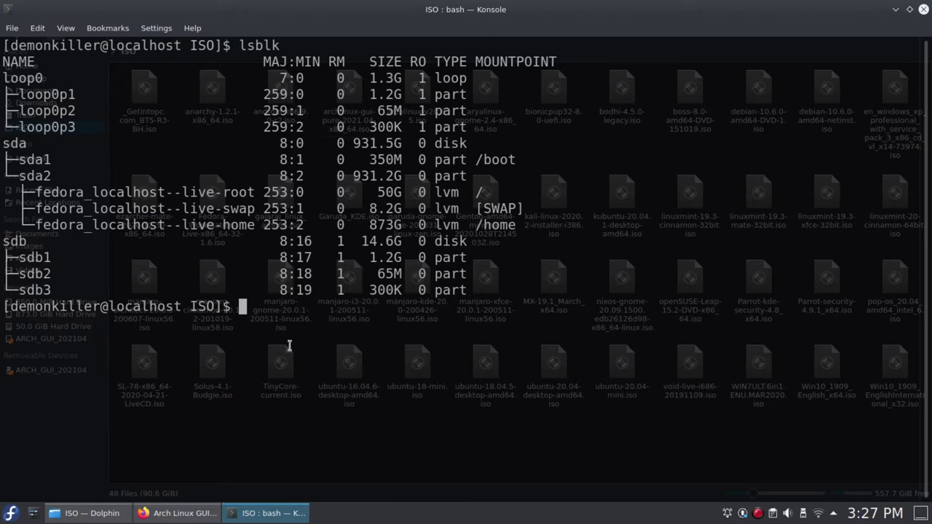
{"action": "type", "text": "umount "}
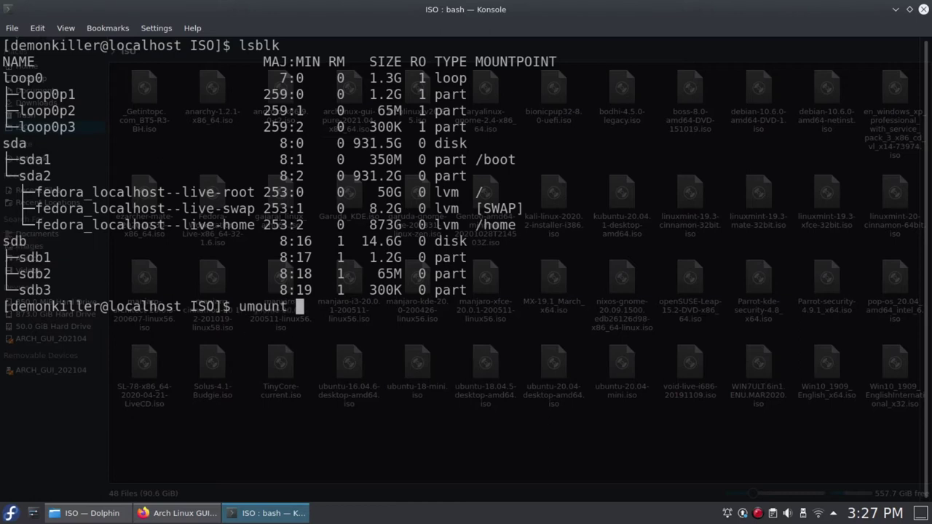
{"action": "type", "text": "/dev/sdb"}
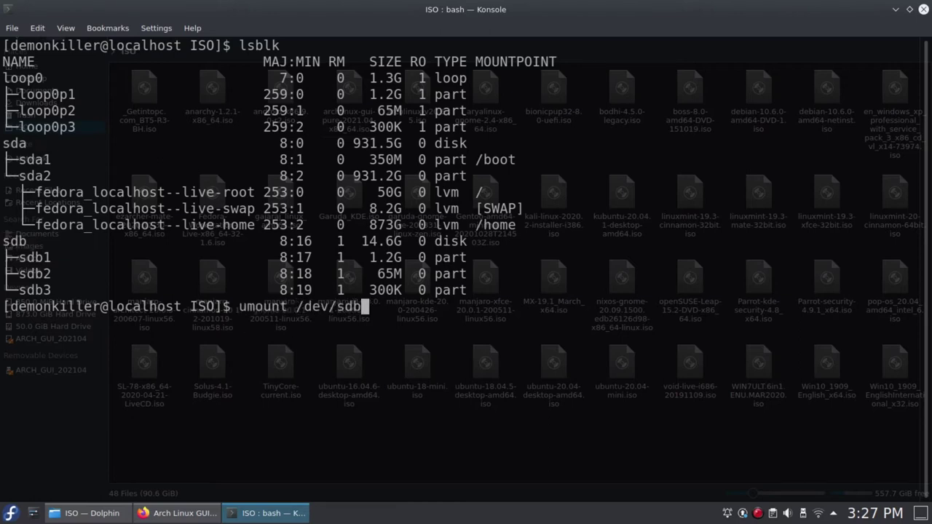
{"action": "double_click", "coordinate": [13, 242]}
{"action": "left_click", "coordinate": [12, 250]}
{"action": "left_click_drag", "start_coordinate": [14, 255], "coordinate": [67, 290]}
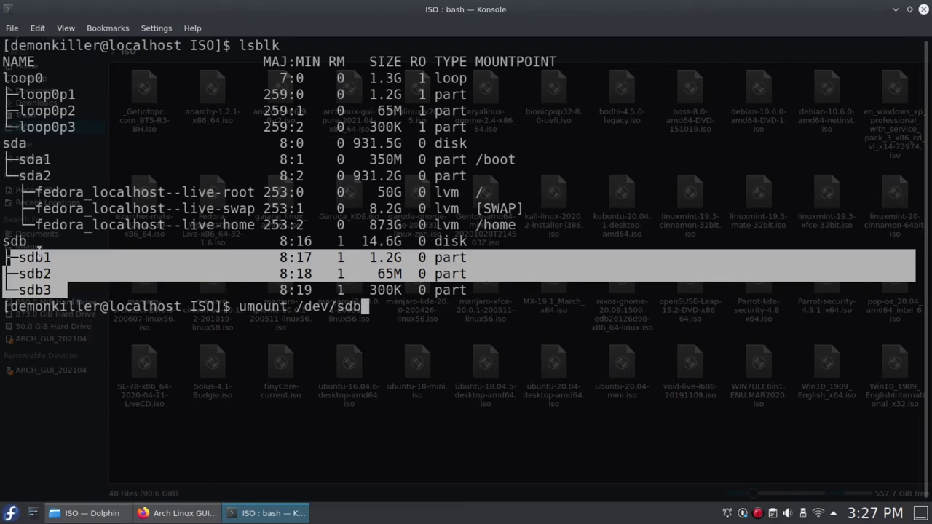
{"action": "left_click", "coordinate": [239, 319]}
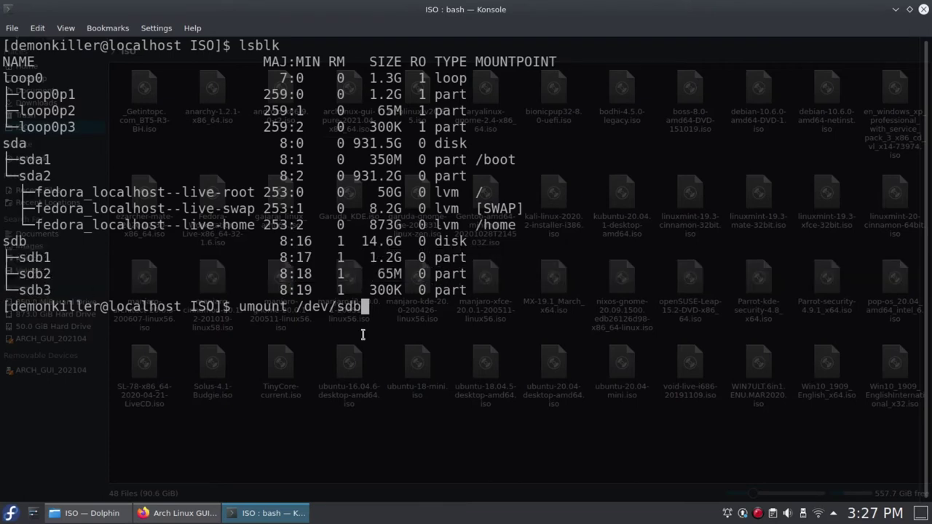
- Run umount /dev/sdb* so sdb and its three partitions report not mounted
{"action": "type", "text": "*"}
{"action": "key", "text": "Return"}
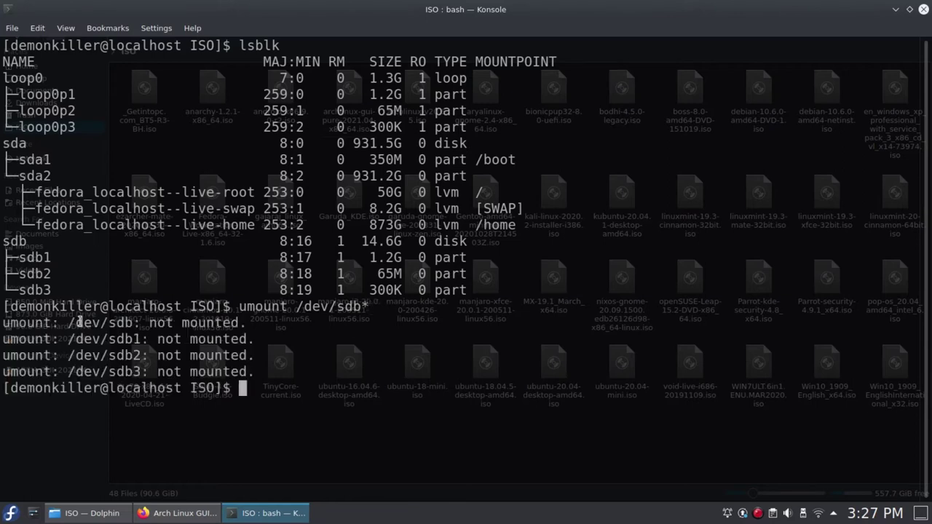
{"action": "left_click_drag", "start_coordinate": [81, 322], "coordinate": [157, 322]}
{"action": "left_click_drag", "start_coordinate": [44, 331], "coordinate": [106, 321]}
{"action": "left_click", "coordinate": [415, 334]}
{"action": "type", "text": "sudo "}
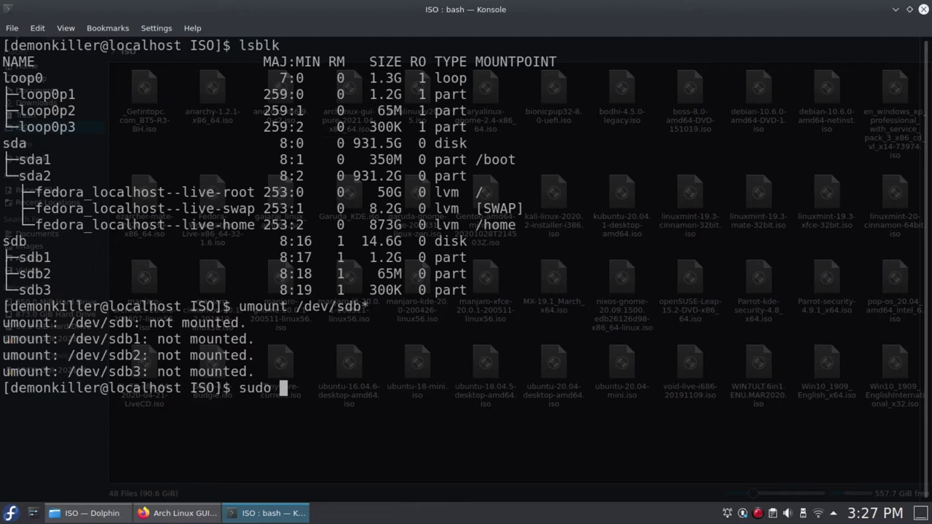
{"action": "type", "text": "mkfs.ext4"}
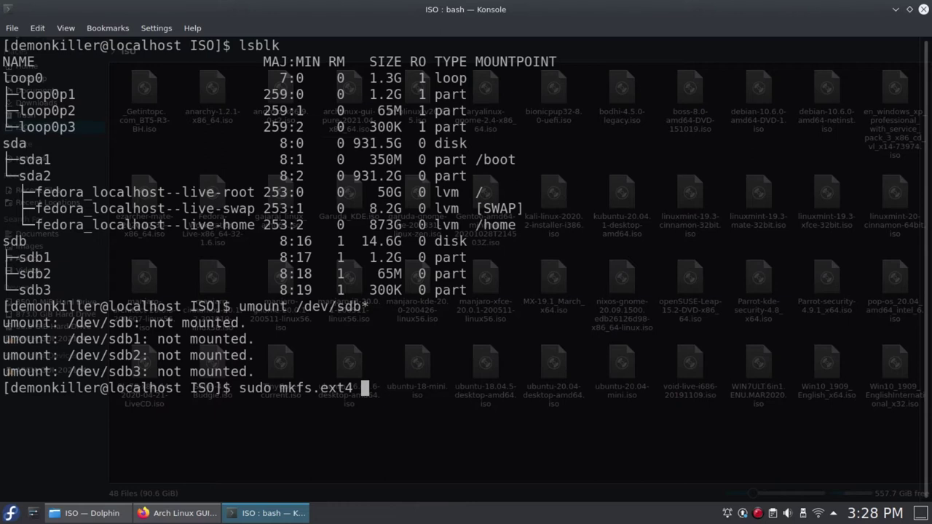
- Format /dev/sdb as ext4 with sudo mkfs.ext4, entering the password and confirming with y
{"action": "type", "text": "/dev/sdb"}
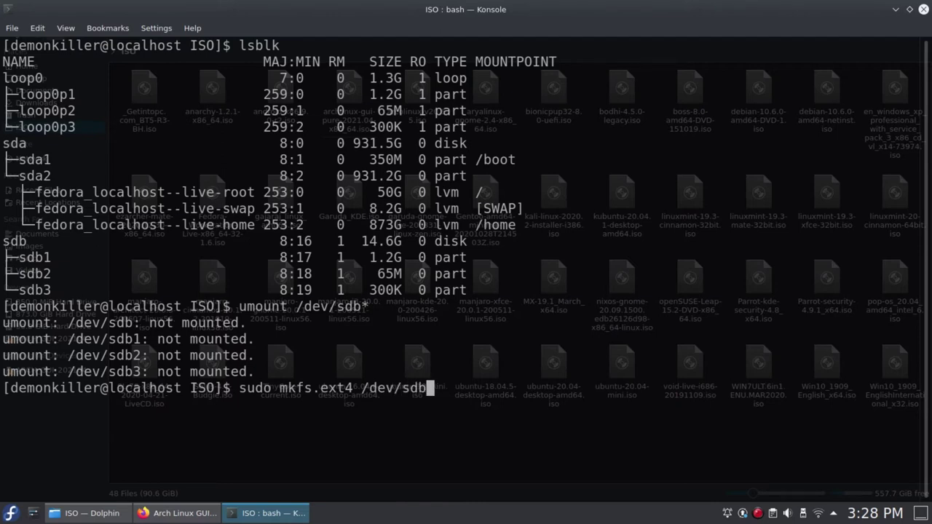
{"action": "key", "text": "Return"}
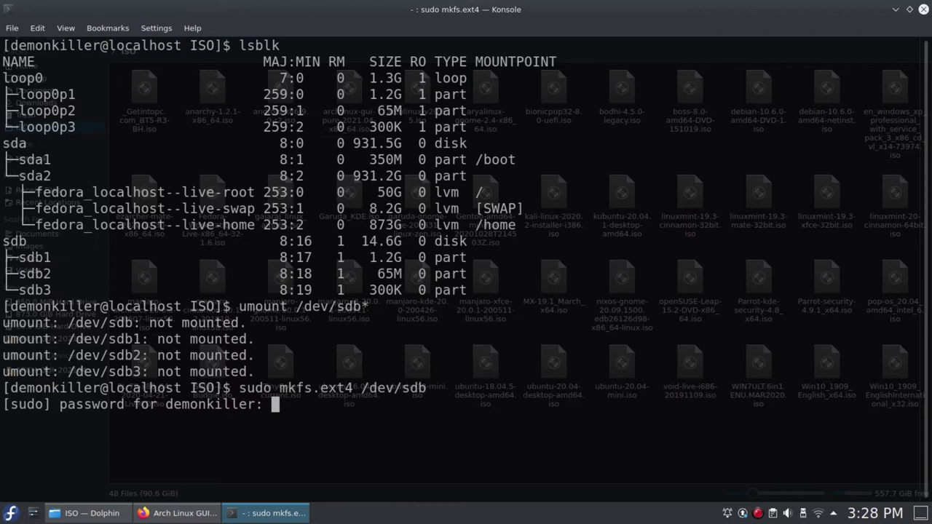
{"action": "key", "text": "Return"}
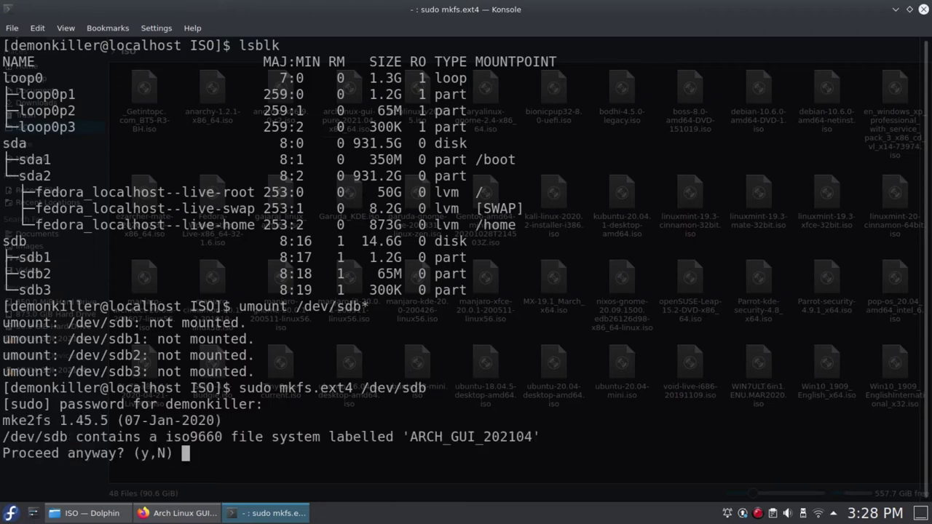
{"action": "type", "text": "y"}
{"action": "key", "text": "Return"}
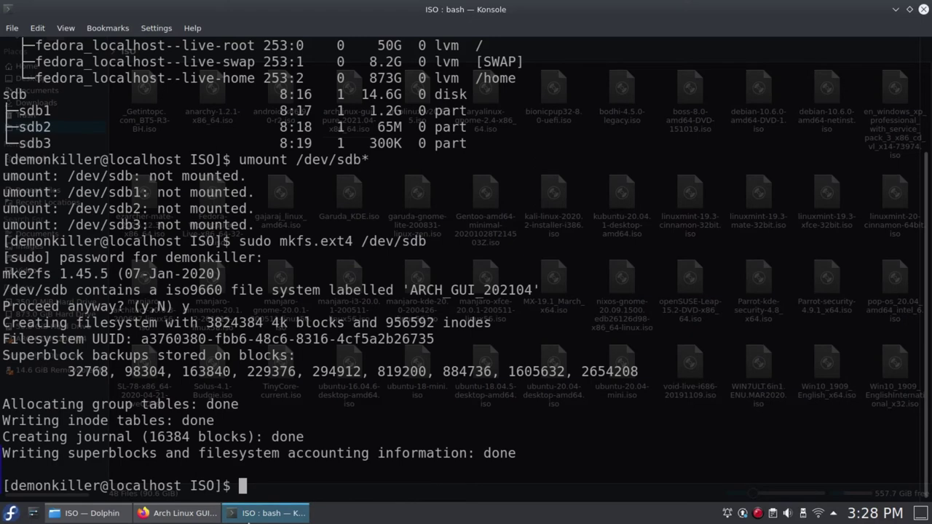
- Write archlinux-gui-pure-2021.04-x86_64.iso to /dev/sdb using sudo dd with status='progress'
{"action": "left_click", "coordinate": [87, 514]}
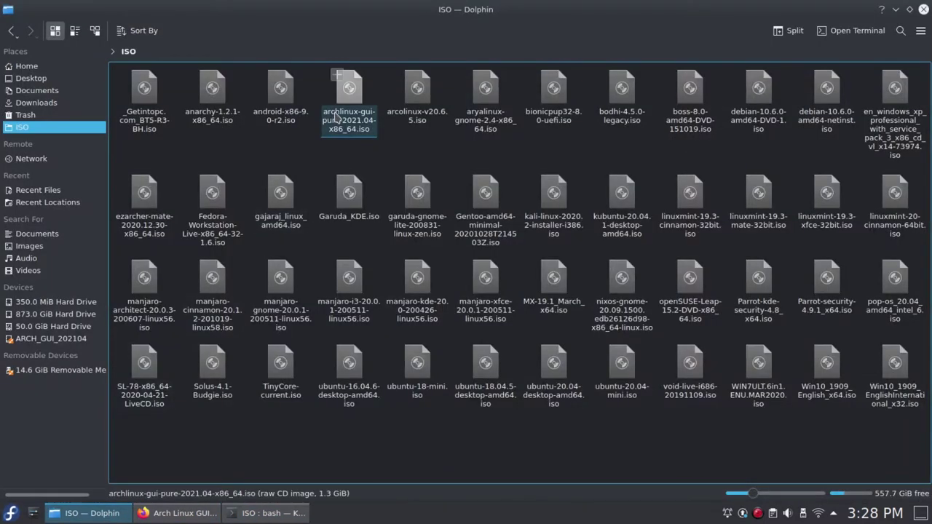
{"action": "key", "text": "alt+Tab"}
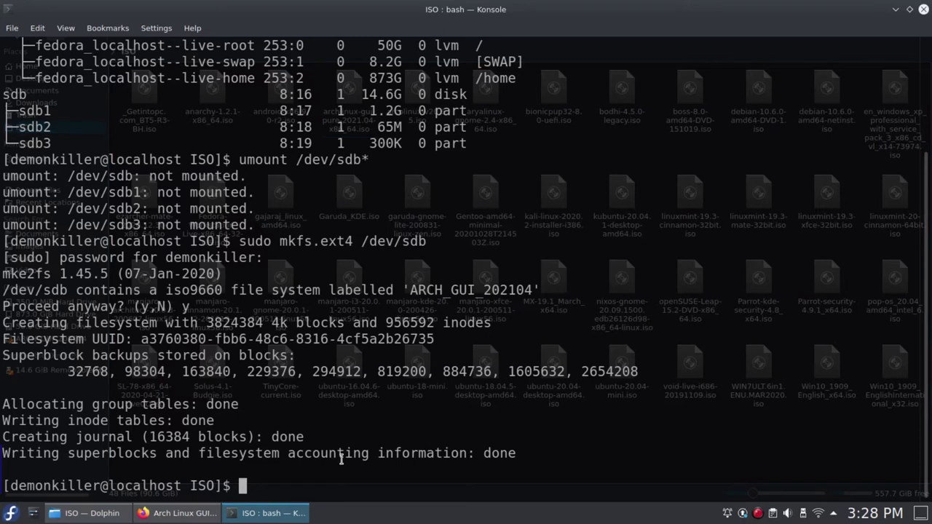
{"action": "type", "text": "sudo "}
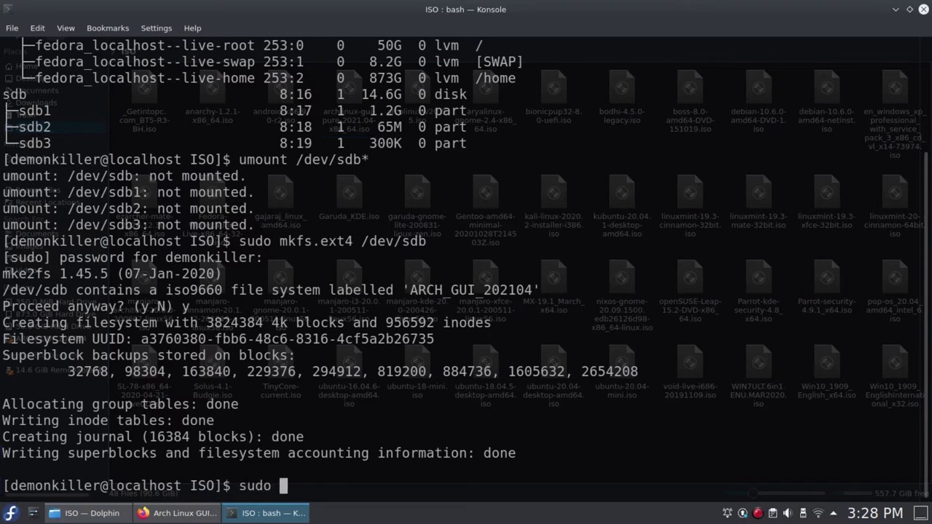
{"action": "type", "text": "dd if=arcjh"}
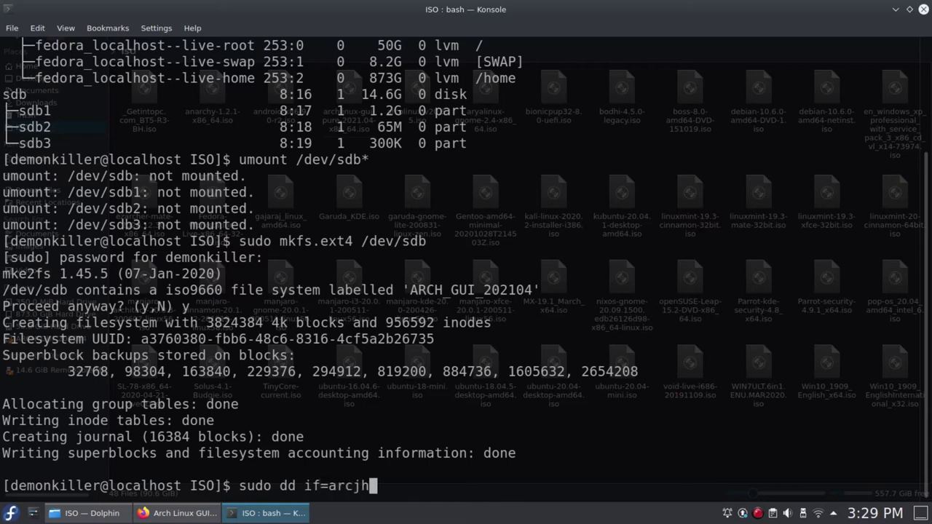
{"action": "key", "text": "BackSpace"}
{"action": "type", "text": "h"}
{"action": "key", "text": "alt+Tab"}
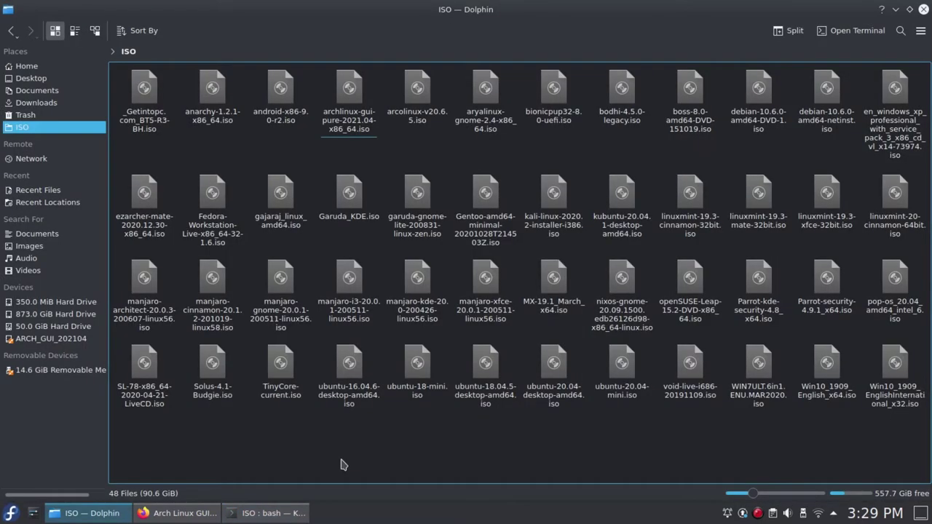
{"action": "key", "text": "alt+Tab"}
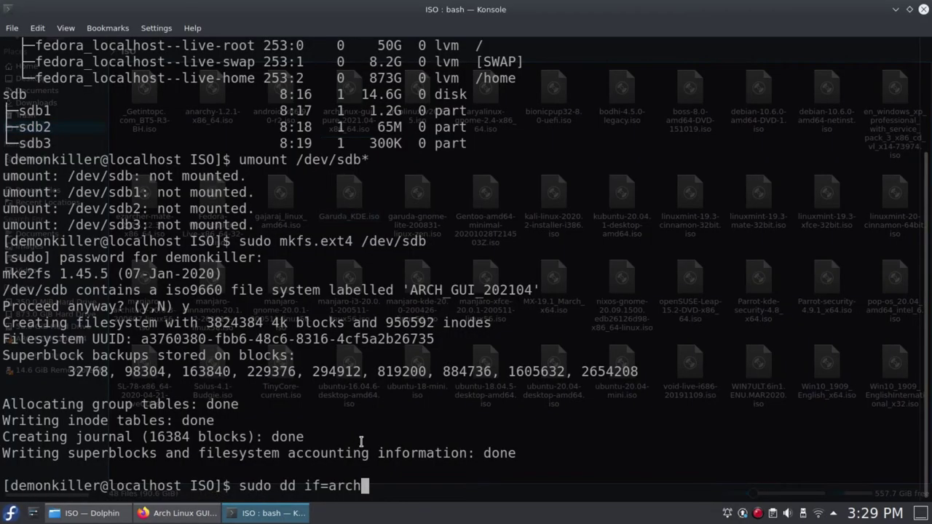
{"action": "key", "text": "Tab"}
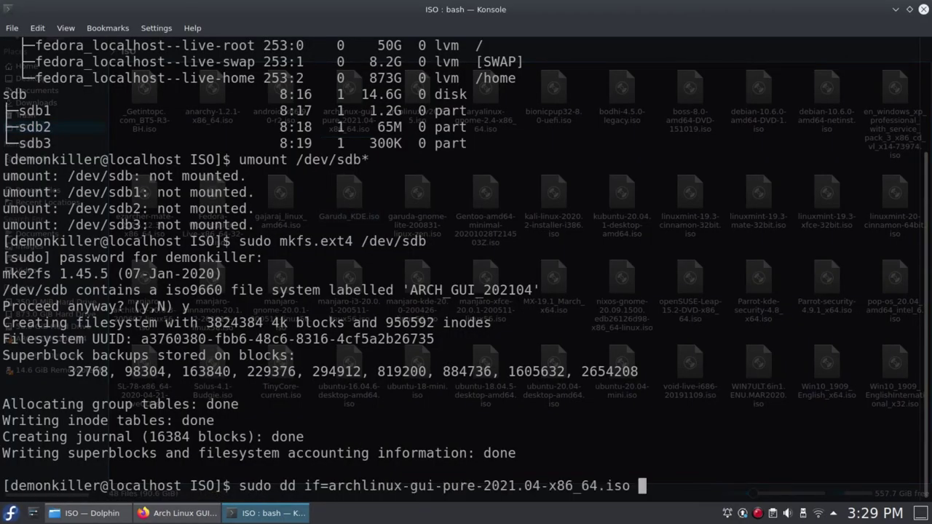
{"action": "type", "text": "of=/de"}
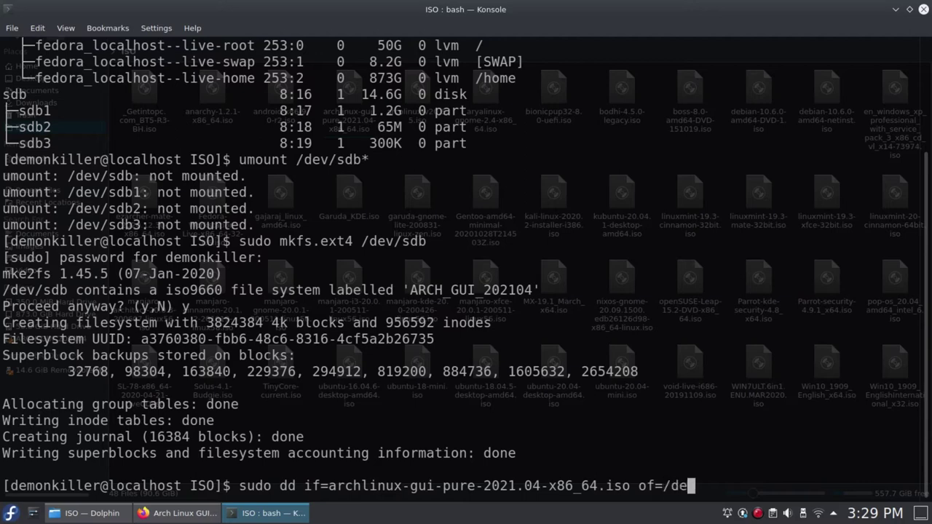
{"action": "type", "text": "v/sdb"}
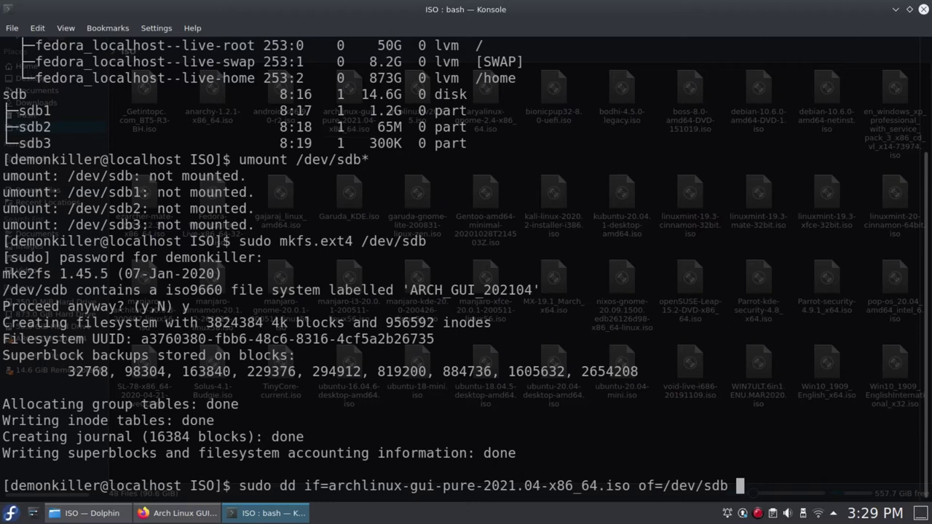
{"action": "type", "text": "status="}
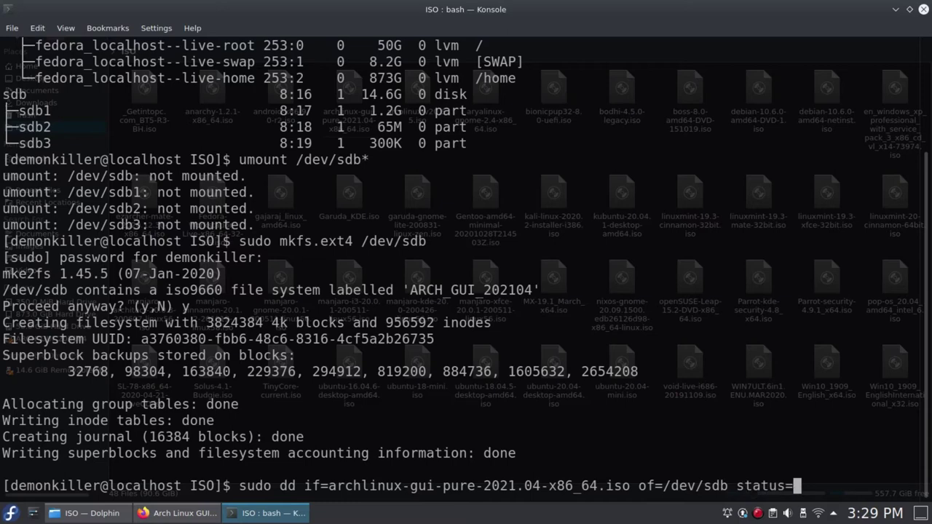
{"action": "type", "text": "'prog"}
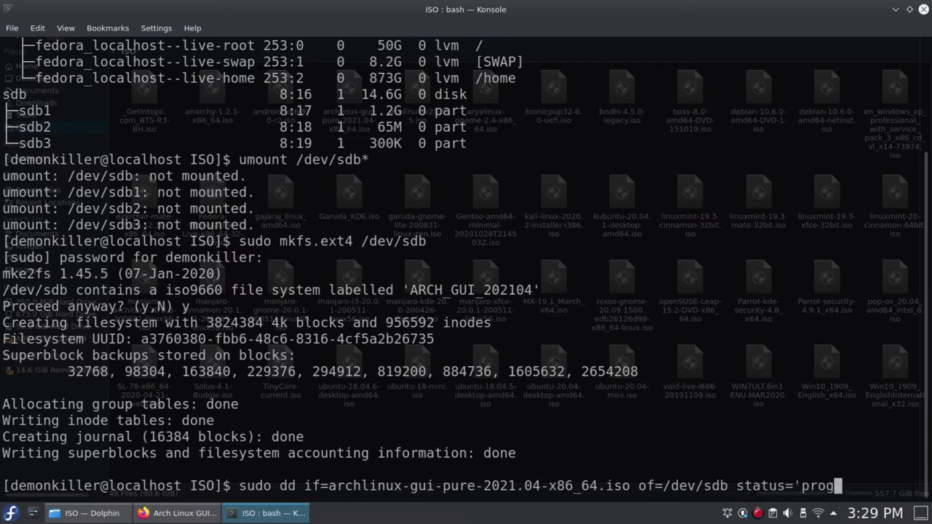
{"action": "type", "text": "ress;"}
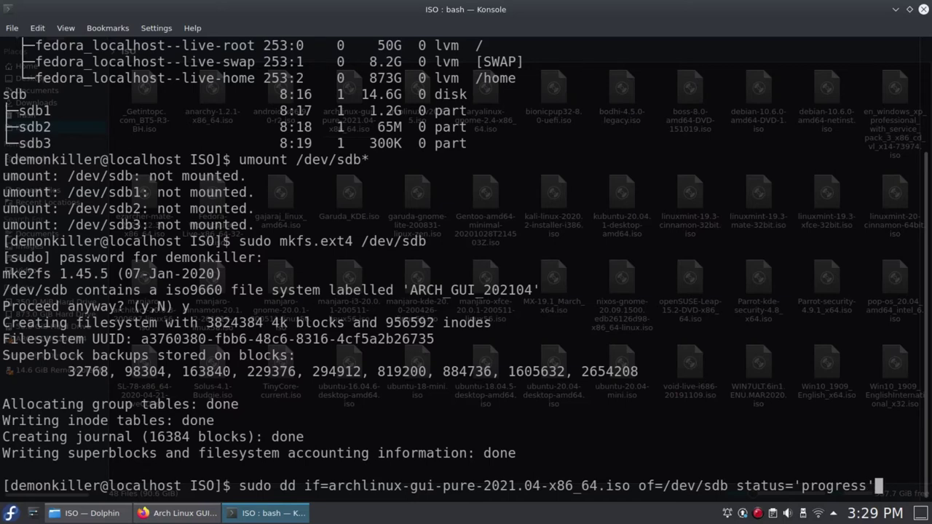
{"action": "key", "text": "Return"}
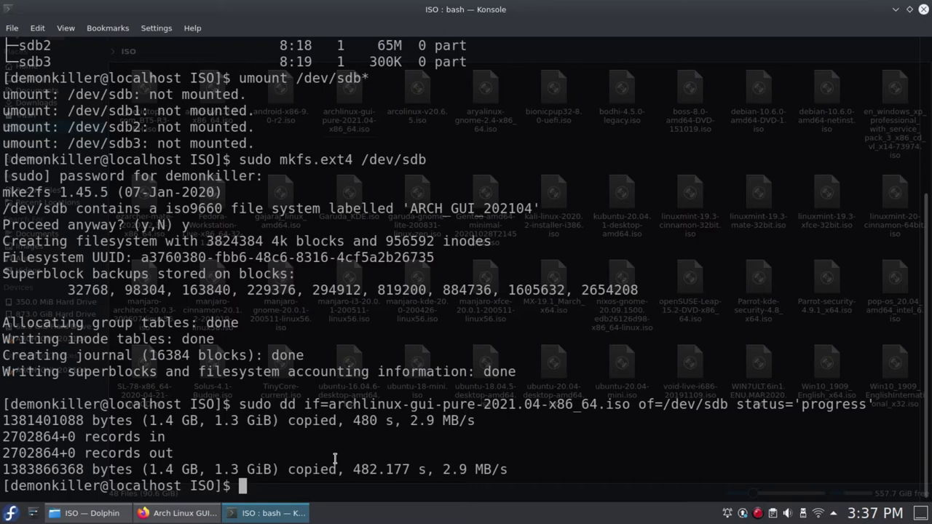
- Boot from the USB into the 'Arch Linux GUI install medium (x86_64, BIOS)' entry
{"action": "left_click", "coordinate": [11, 514]}
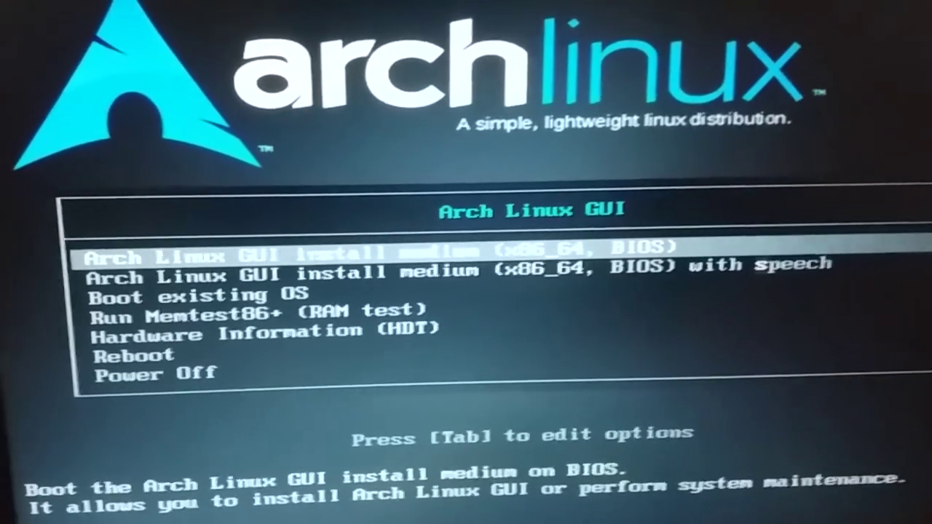
{"action": "key", "text": "Down"}
{"action": "key", "text": "Down"}
{"action": "key", "text": "Down"}
{"action": "key", "text": "Down"}
{"action": "key", "text": "Up"}
{"action": "key", "text": "Up"}
{"action": "key", "text": "Up"}
{"action": "key", "text": "Up"}
{"action": "key", "text": "Up"}
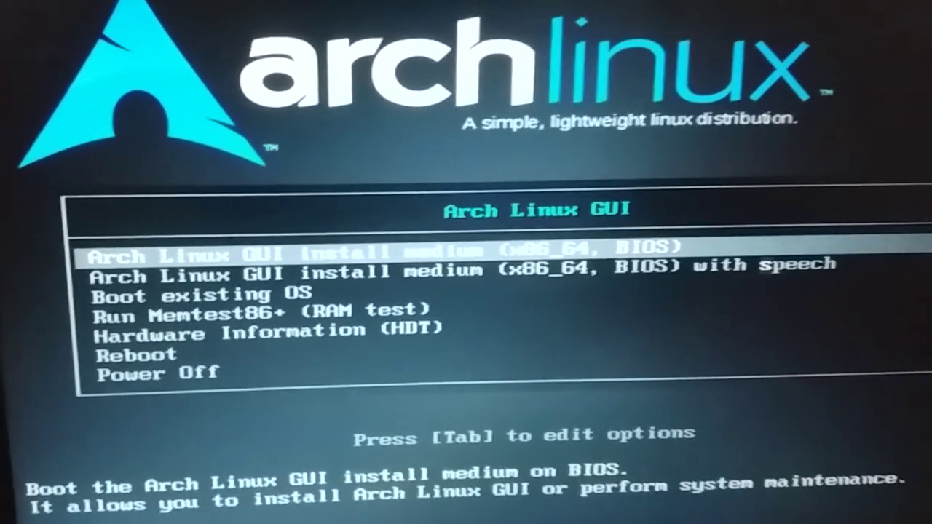
{"action": "key", "text": "Return"}
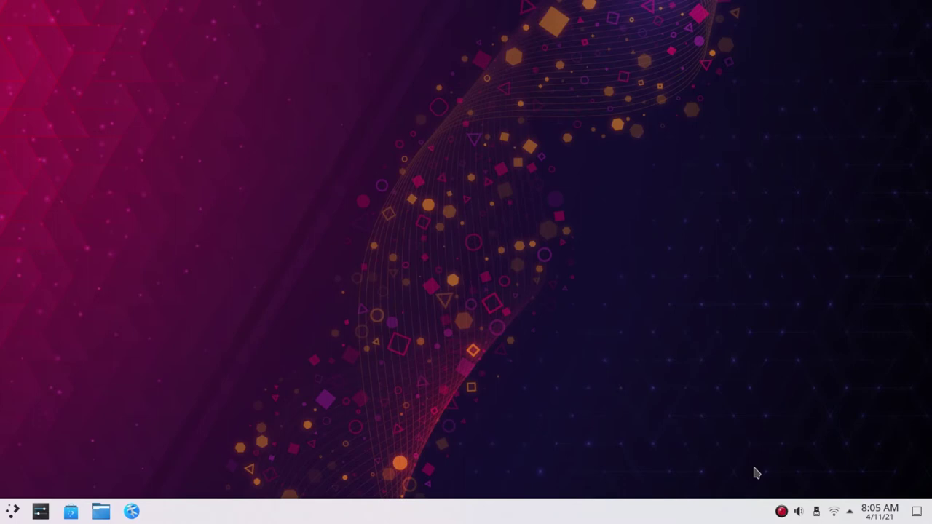
- Launch Install System by searching 'install' in the application launcher
{"action": "key", "text": "super"}
{"action": "type", "text": "install"}
{"action": "key", "text": "Return"}
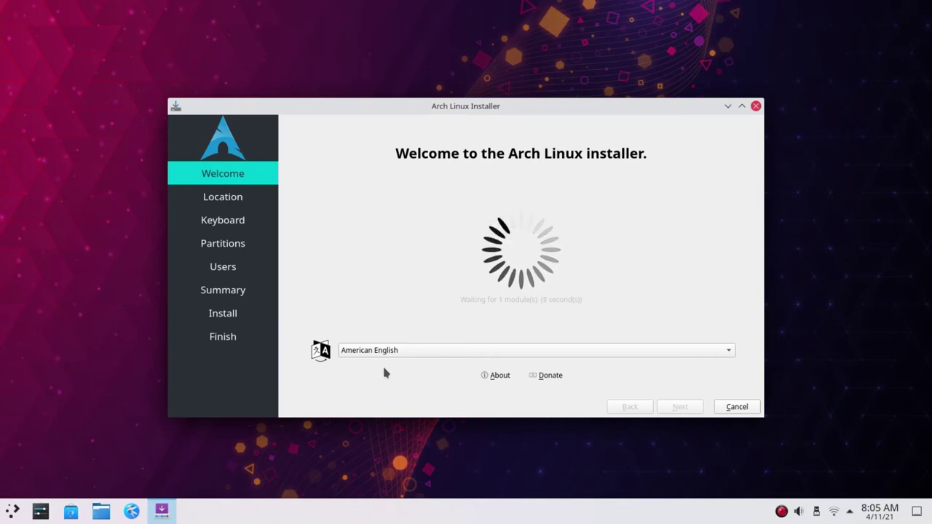
- Keep American English as the installer language and continue to the Location step
{"action": "left_click", "coordinate": [346, 350]}
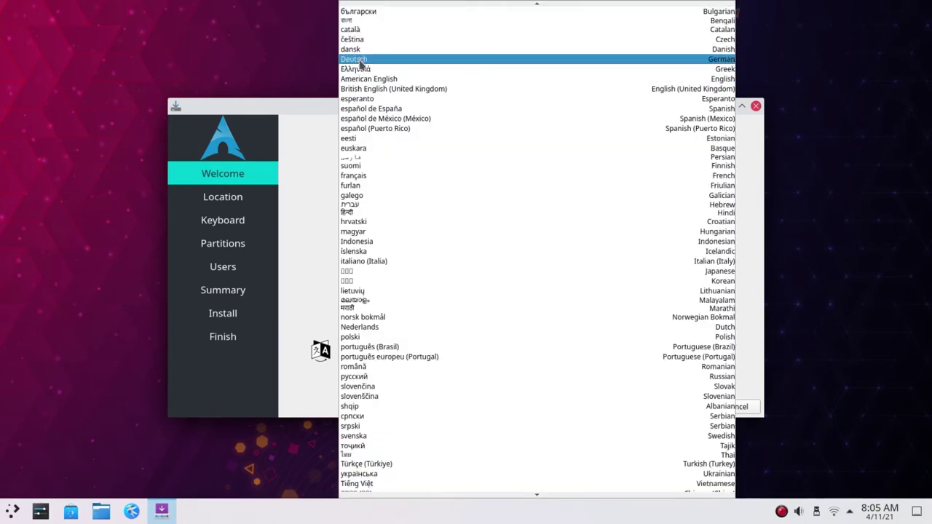
{"action": "left_click", "coordinate": [360, 79]}
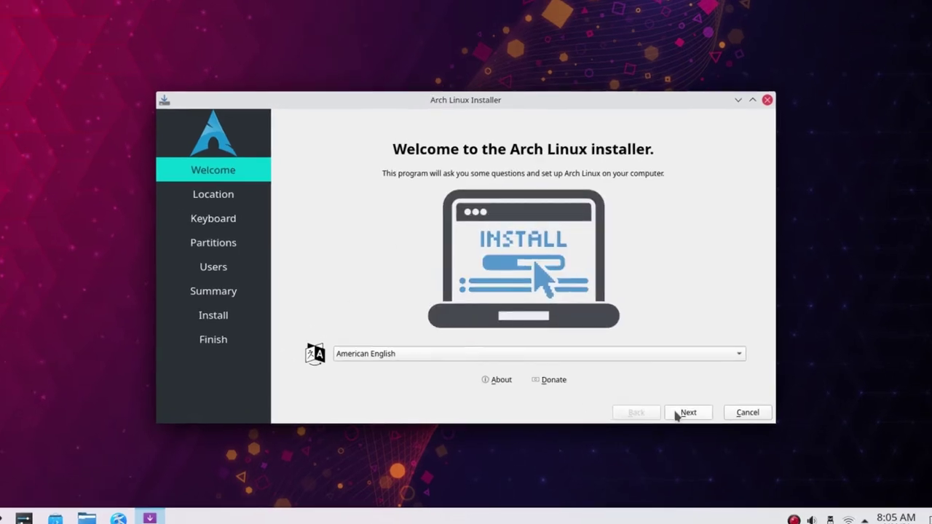
{"action": "left_click", "coordinate": [681, 412]}
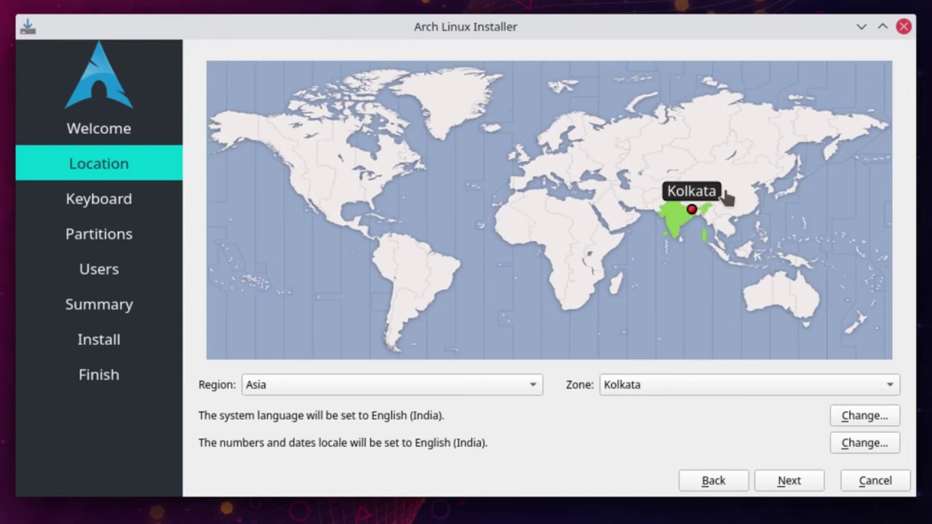
- Keep the time zone at Asia/Kolkata after trying a few other locations on the map
{"action": "left_click", "coordinate": [540, 223]}
{"action": "left_click", "coordinate": [558, 242]}
{"action": "left_click", "coordinate": [319, 138]}
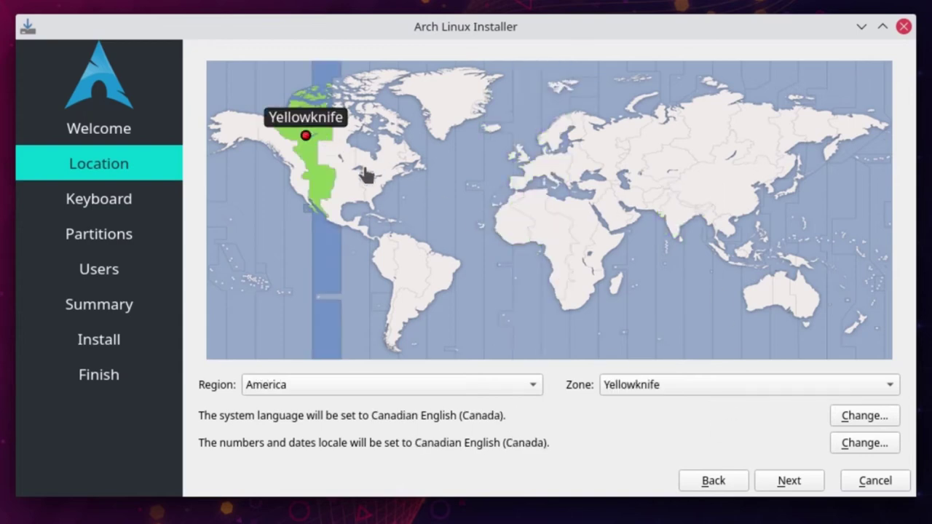
{"action": "left_click", "coordinate": [380, 175]}
{"action": "left_click", "coordinate": [688, 220]}
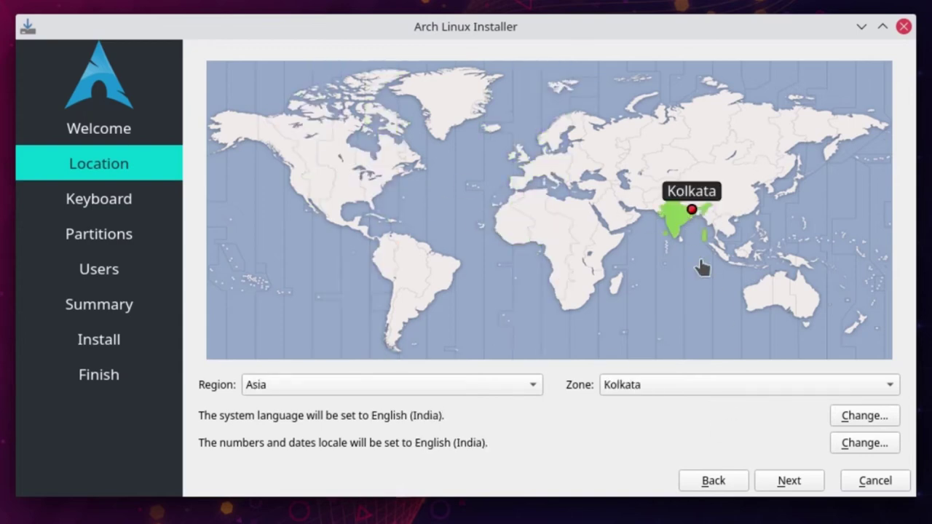
{"action": "left_click", "coordinate": [787, 482]}
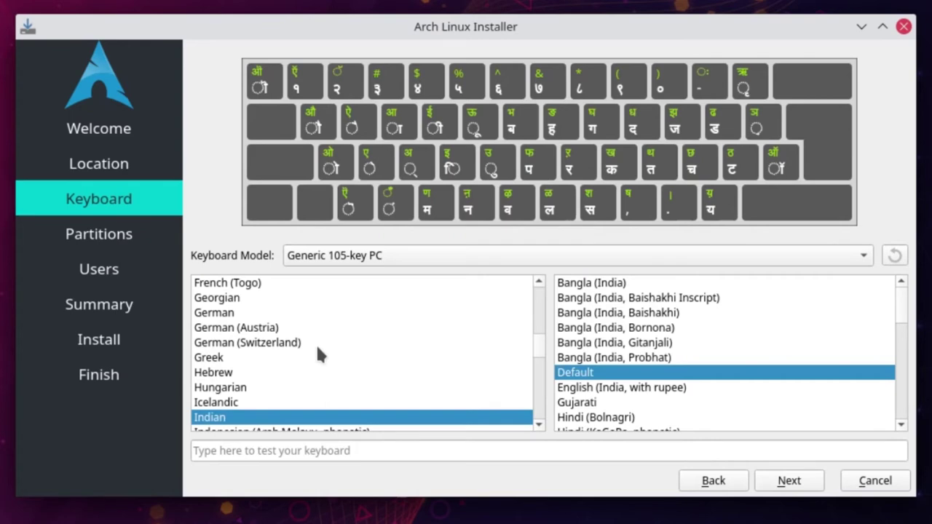
- Set the keyboard layout to English (US), Default
{"action": "scroll", "coordinate": [292, 337], "scroll_direction": "up", "scroll_amount": 5}
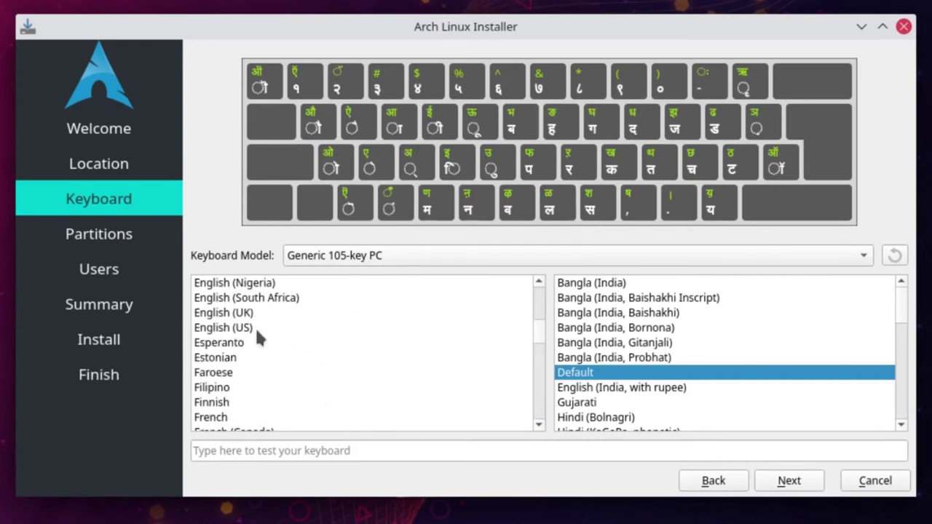
{"action": "left_click", "coordinate": [255, 328]}
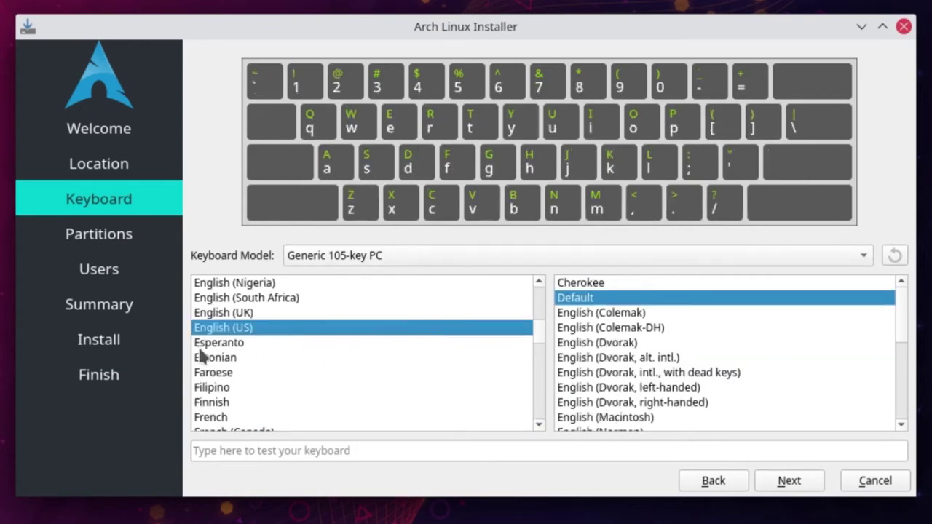
{"action": "left_click", "coordinate": [762, 483]}
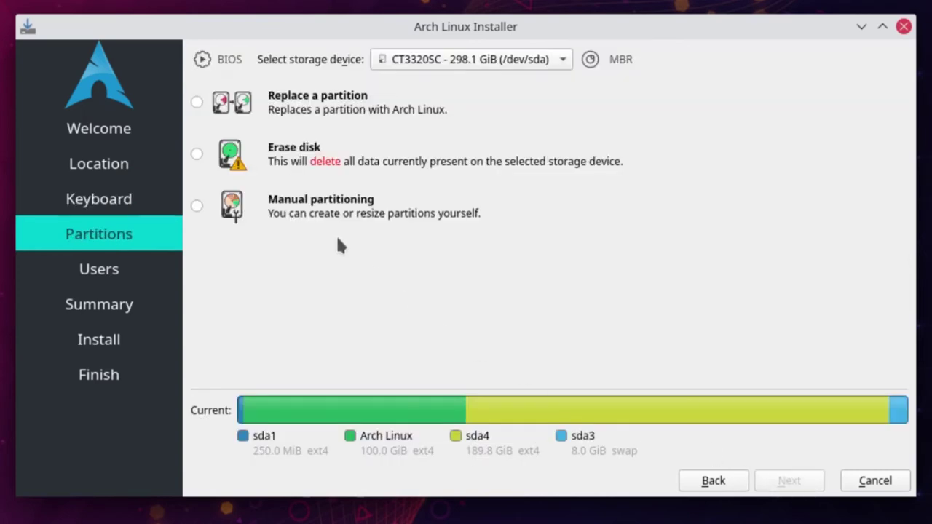
- Choose Manual partitioning instead of erasing the whole disk
{"action": "left_click", "coordinate": [316, 154]}
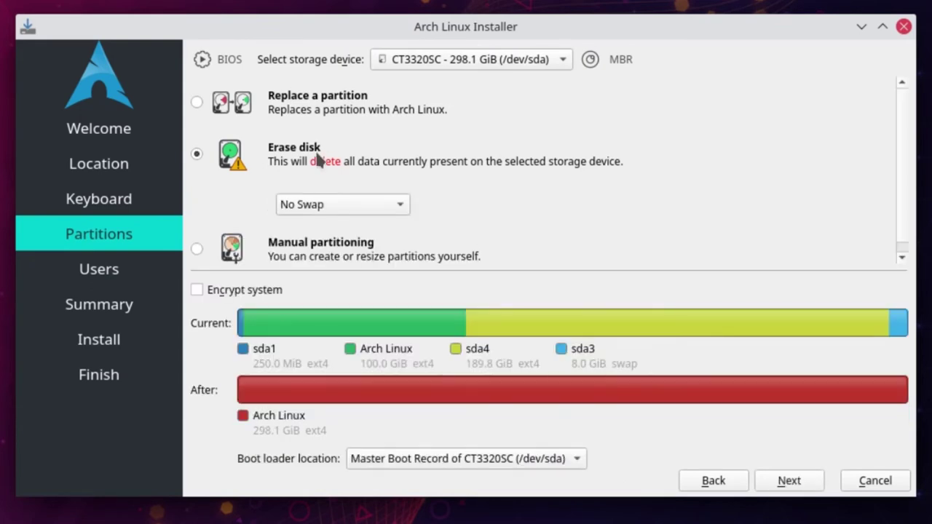
{"action": "scroll", "coordinate": [317, 161], "scroll_direction": "down", "scroll_amount": 1}
{"action": "left_click", "coordinate": [203, 251]}
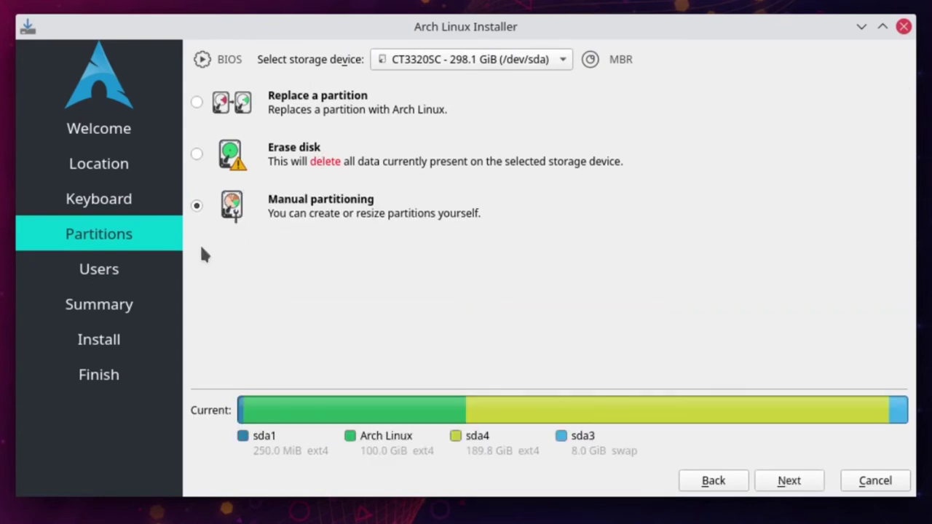
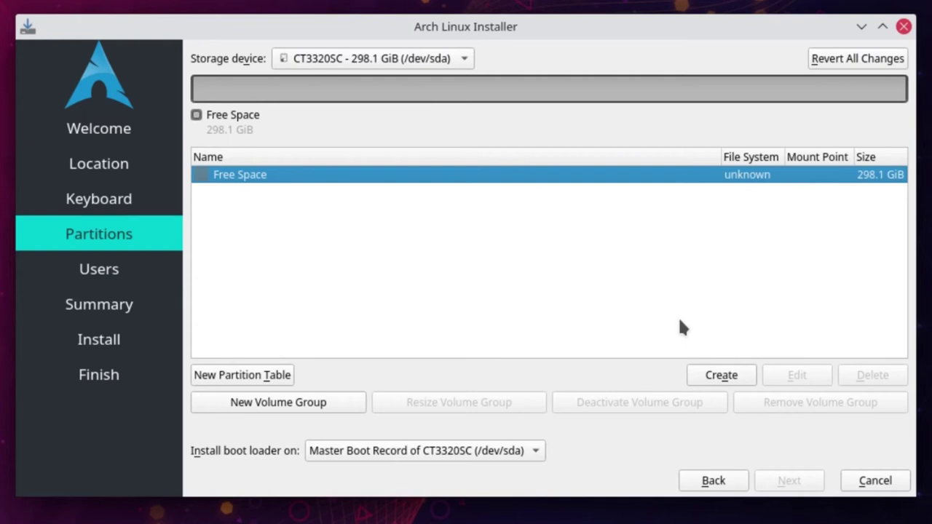
- Create a 250 MiB ext4 partition mounted at /boot with the boot flag set
{"action": "left_click", "coordinate": [697, 377]}
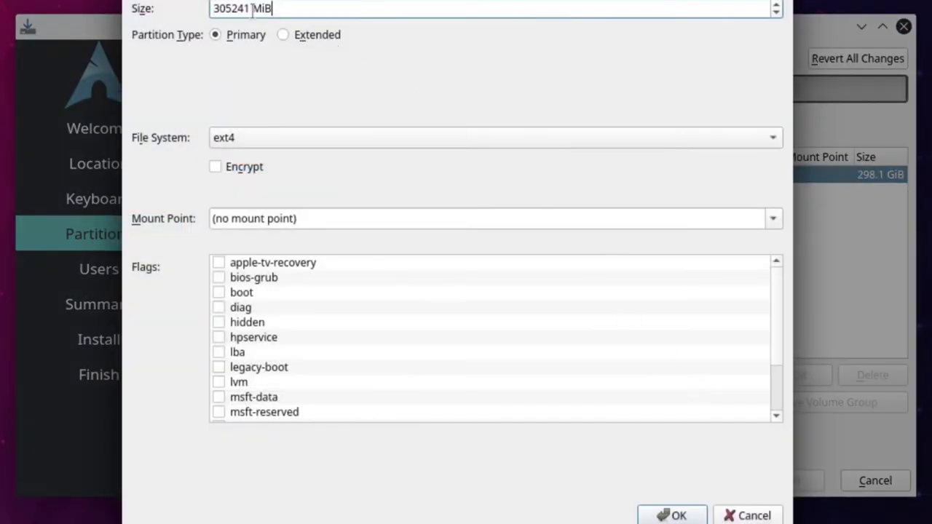
{"action": "key", "text": "End"}
{"action": "key", "text": "shift+Left"}
{"action": "key", "text": "shift+Left"}
{"action": "key", "text": "shift+Left"}
{"action": "key", "text": "shift+Left"}
{"action": "key", "text": "shift+Left"}
{"action": "key", "text": "shift+Left"}
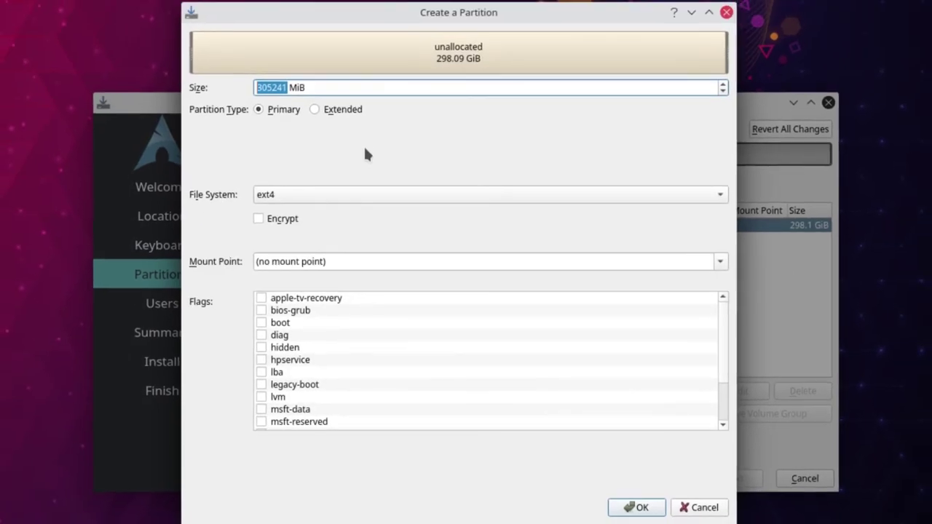
{"action": "type", "text": "250"}
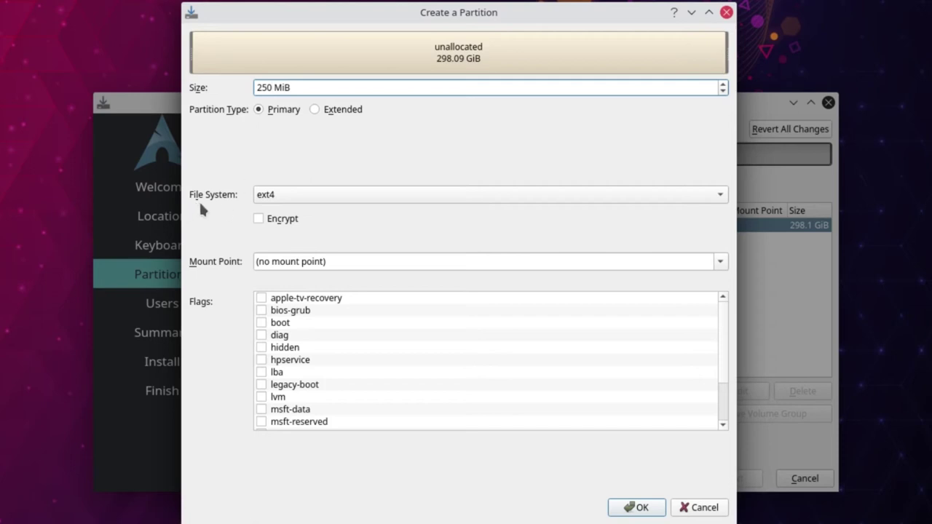
{"action": "left_click", "coordinate": [726, 265]}
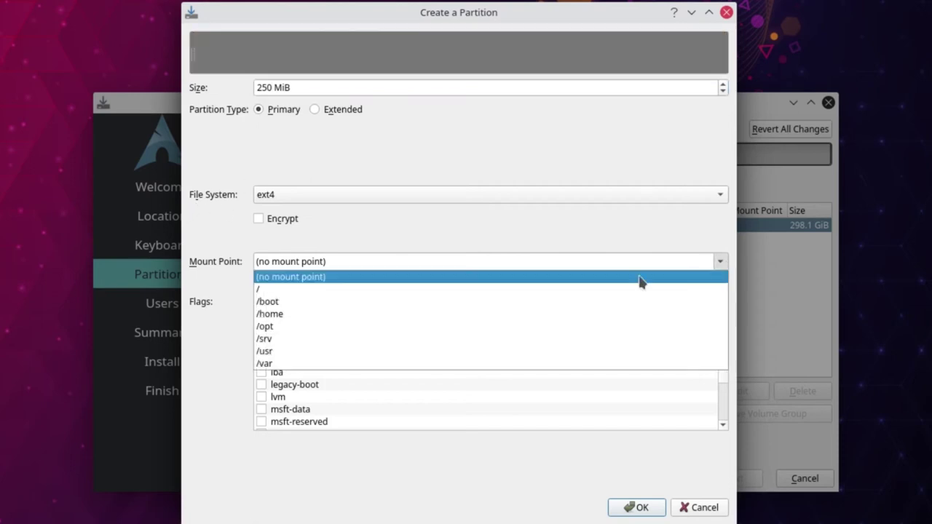
{"action": "left_click", "coordinate": [604, 304]}
{"action": "scroll", "coordinate": [349, 382], "scroll_direction": "down", "scroll_amount": 1}
{"action": "scroll", "coordinate": [347, 387], "scroll_direction": "up", "scroll_amount": 1}
{"action": "left_click", "coordinate": [261, 322]}
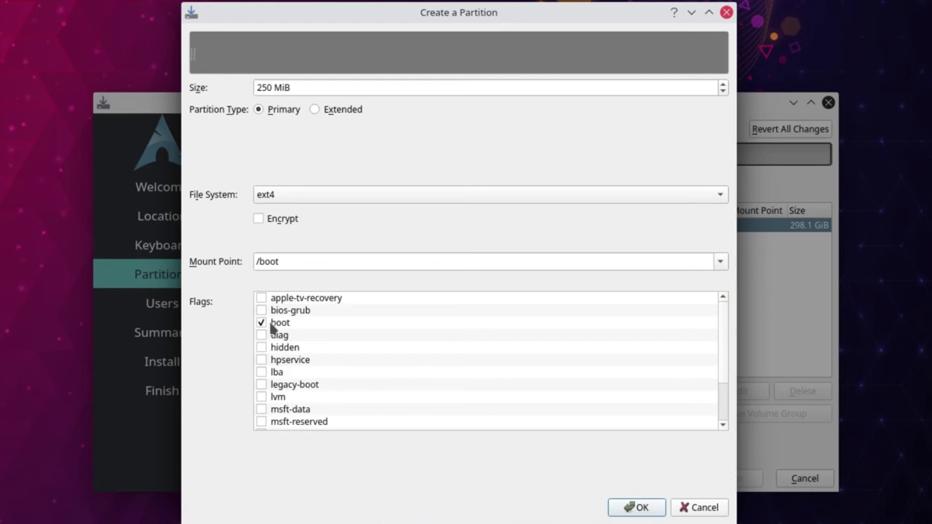
{"action": "left_click", "coordinate": [630, 508]}
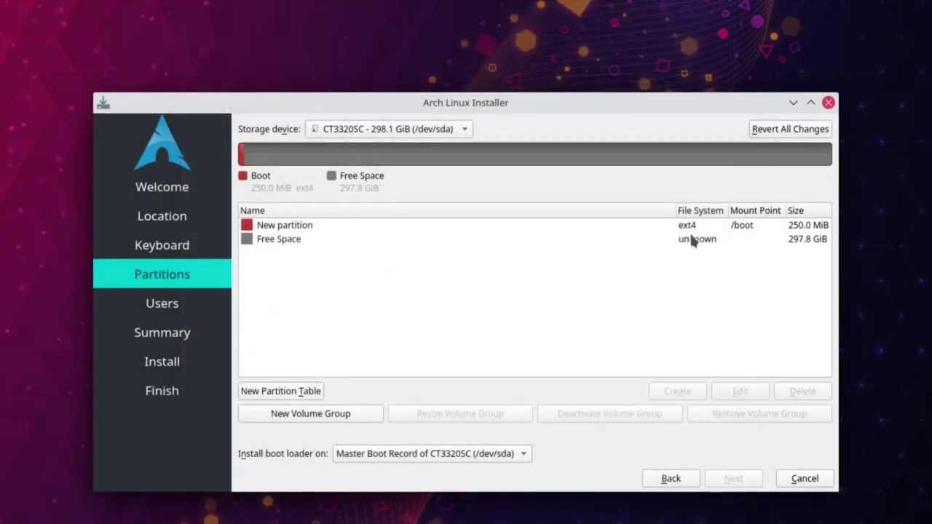
- Add a 102400 MiB ext4 partition mounted at / right after the /boot partition
{"action": "left_click", "coordinate": [716, 242]}
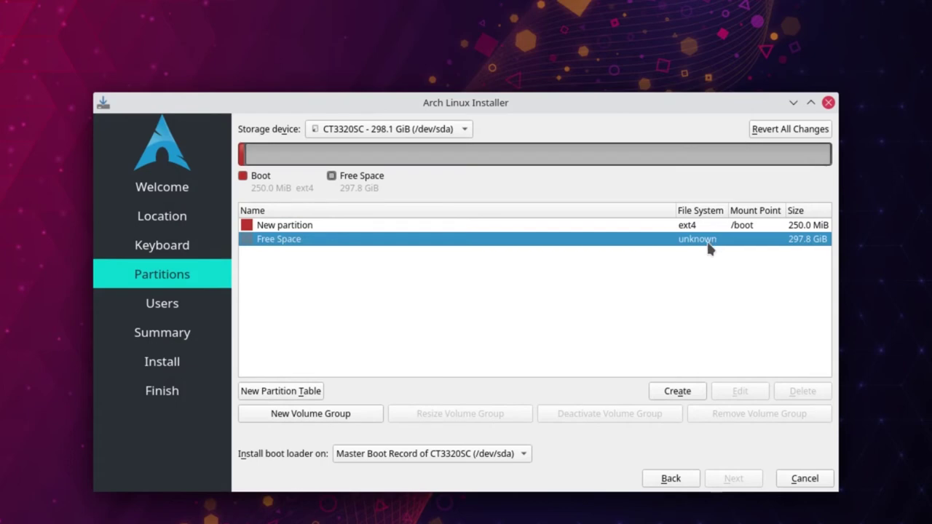
{"action": "left_click", "coordinate": [683, 392]}
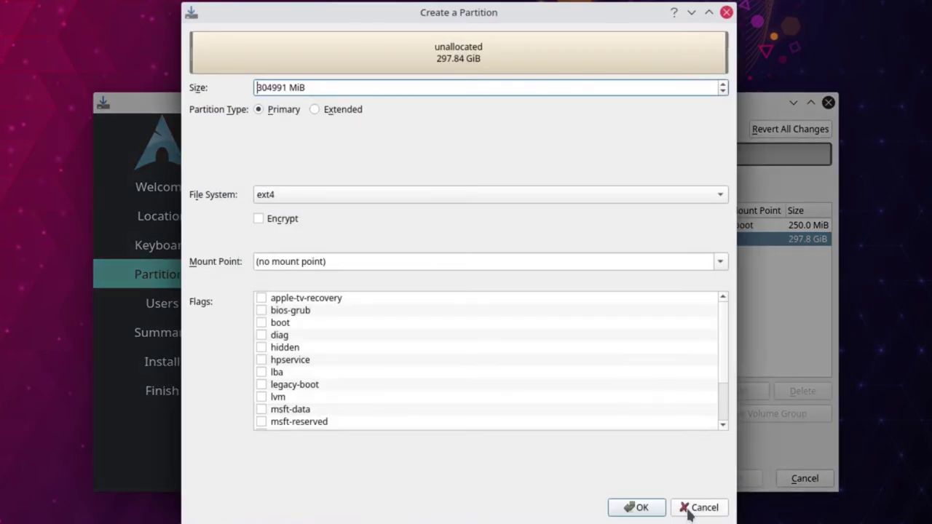
{"action": "left_click", "coordinate": [695, 504]}
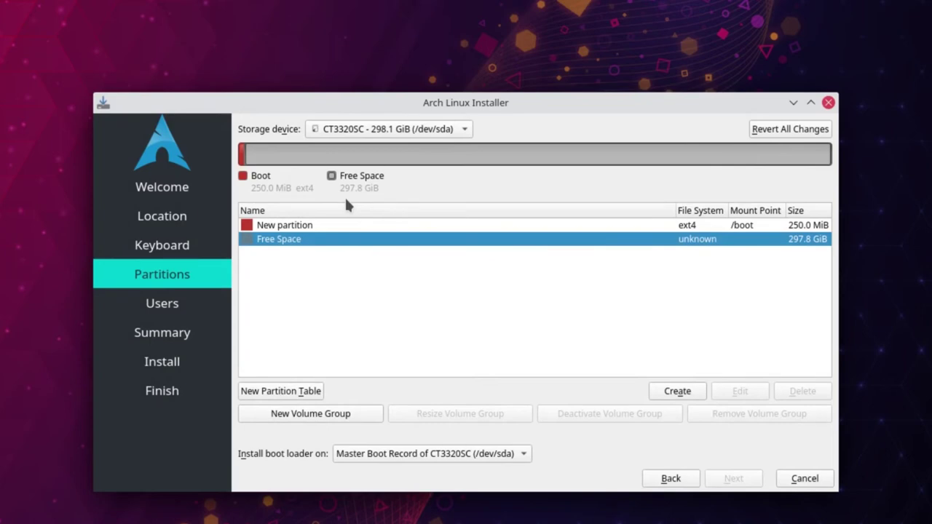
{"action": "left_click", "coordinate": [651, 390]}
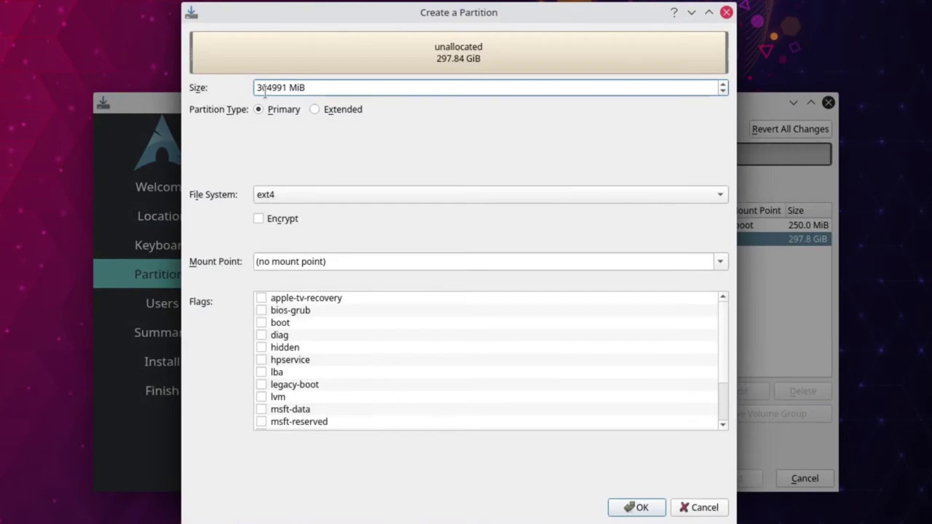
{"action": "key", "text": "Right"}
{"action": "key", "text": "Right"}
{"action": "key", "text": "Right"}
{"action": "key", "text": "Right"}
{"action": "key", "text": "Right"}
{"action": "key", "text": "Right"}
{"action": "key", "text": "shift+Left"}
{"action": "key", "text": "shift+Left"}
{"action": "key", "text": "shift+Left"}
{"action": "key", "text": "shift+Left"}
{"action": "key", "text": "shift+Left"}
{"action": "key", "text": "shift+Left"}
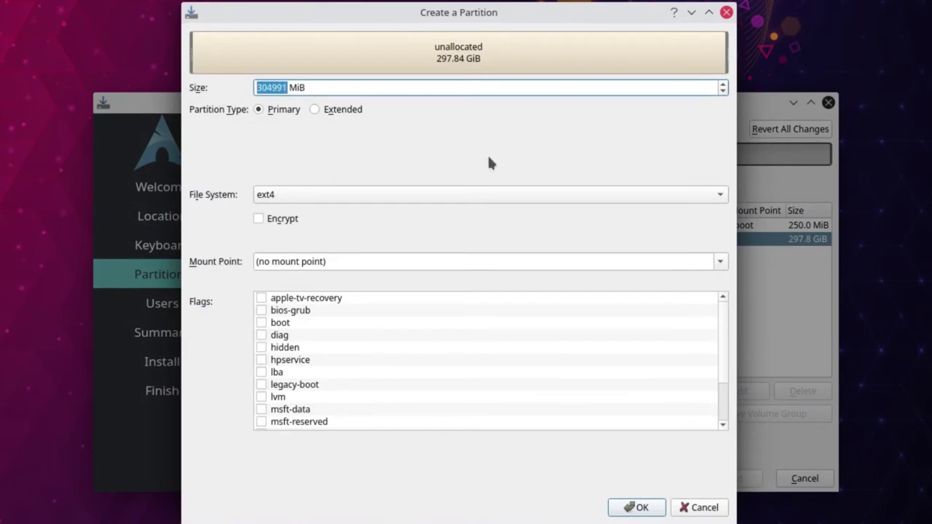
{"action": "type", "text": "102400"}
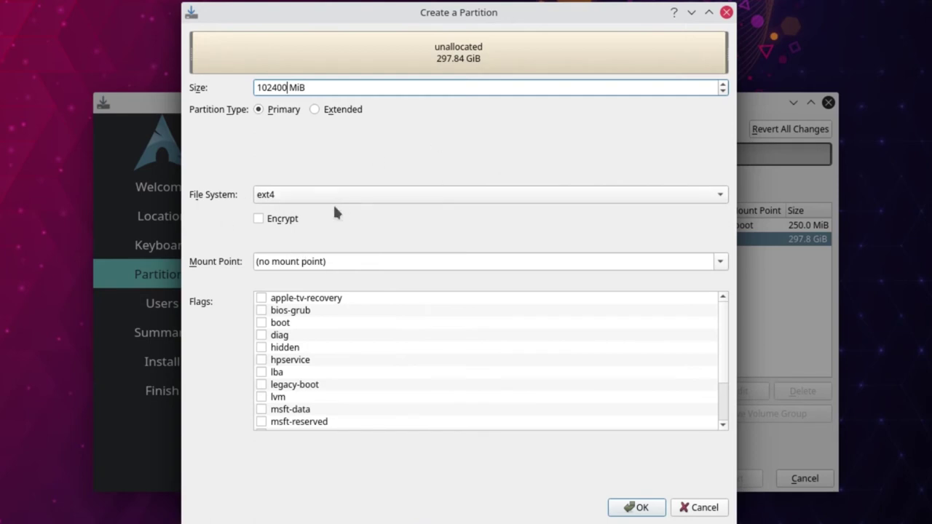
{"action": "left_click", "coordinate": [720, 262]}
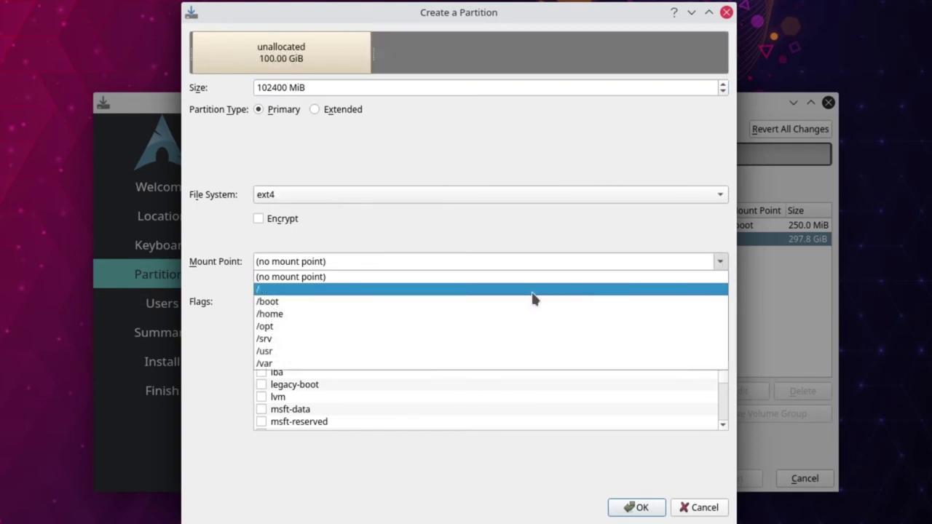
{"action": "left_click", "coordinate": [518, 289]}
{"action": "left_click", "coordinate": [634, 508]}
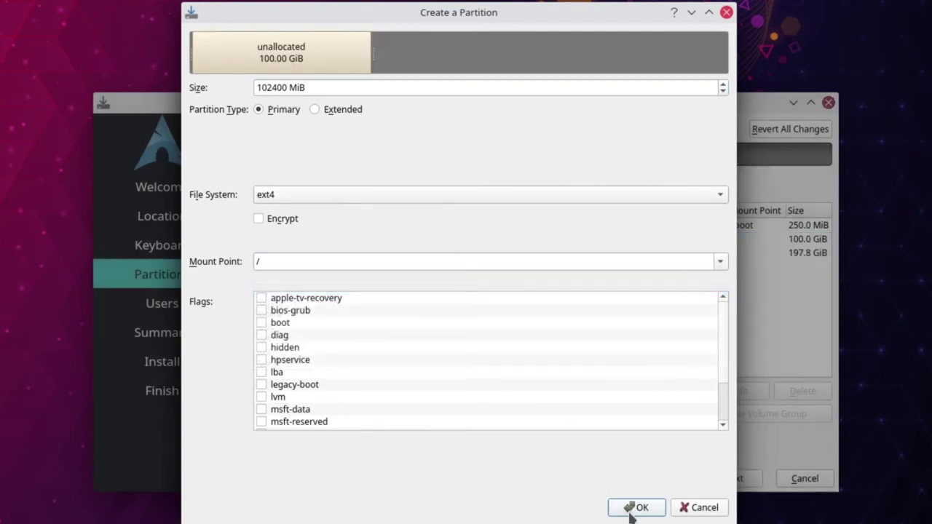
{"action": "left_click", "coordinate": [460, 228]}
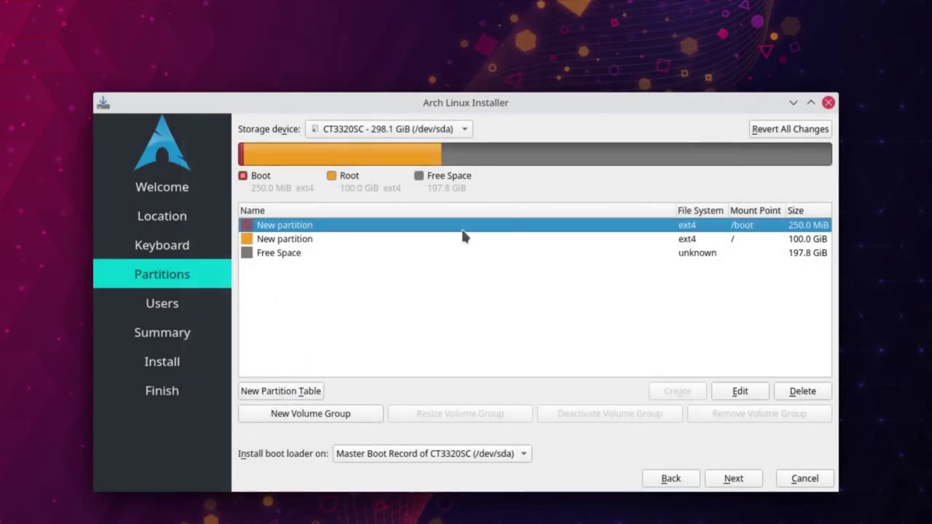
{"action": "left_click", "coordinate": [463, 240]}
- Start an 8192 MiB linuxswap partition in the 197.8 GiB free space
{"action": "left_click", "coordinate": [633, 228]}
{"action": "left_click", "coordinate": [677, 240]}
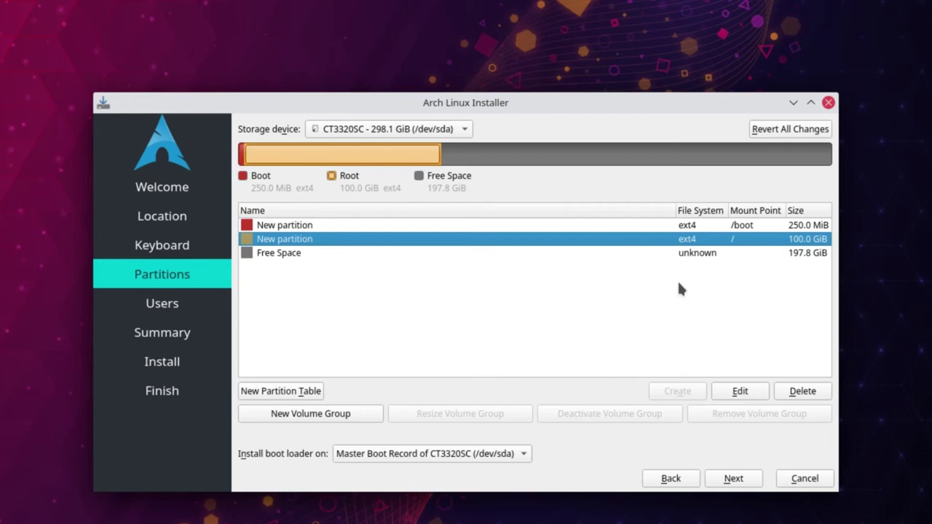
{"action": "left_click", "coordinate": [678, 252]}
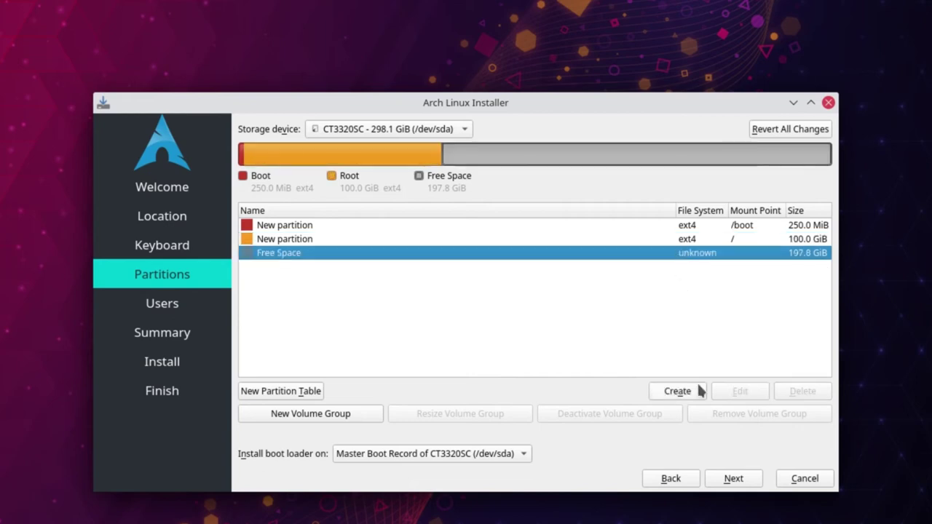
{"action": "left_click", "coordinate": [697, 391]}
{"action": "key", "text": "shift+Right"}
{"action": "key", "text": "shift+Right"}
{"action": "key", "text": "shift+Right"}
{"action": "key", "text": "shift+Right"}
{"action": "key", "text": "shift+Right"}
{"action": "key", "text": "shift+Right"}
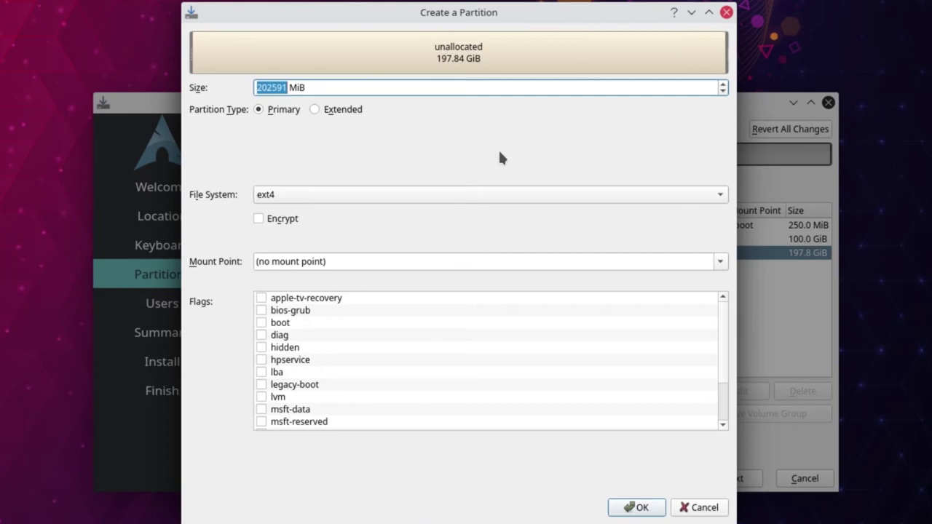
{"action": "type", "text": "8192"}
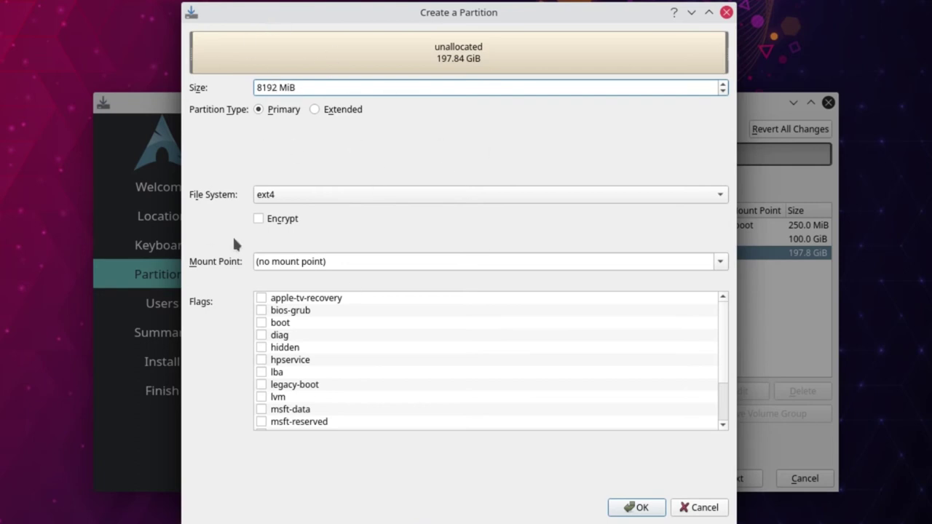
{"action": "left_click", "coordinate": [291, 193]}
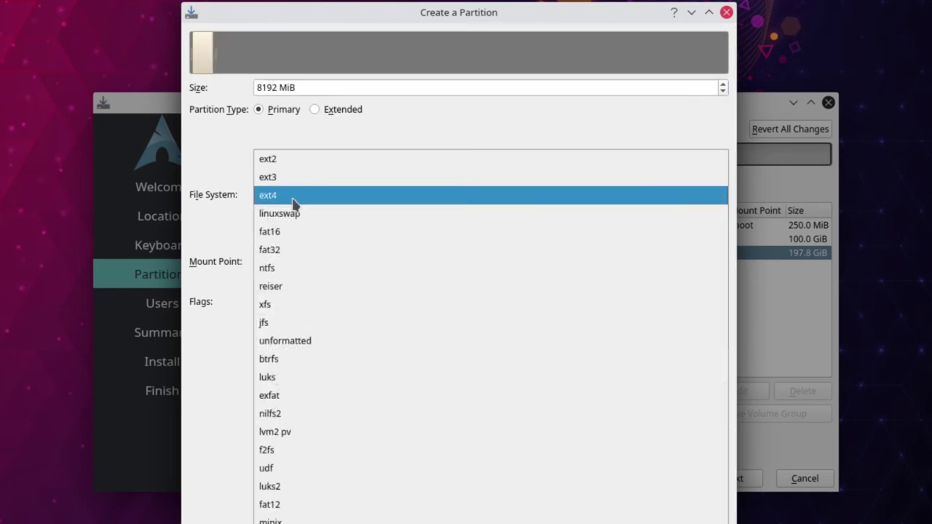
{"action": "left_click", "coordinate": [295, 211]}
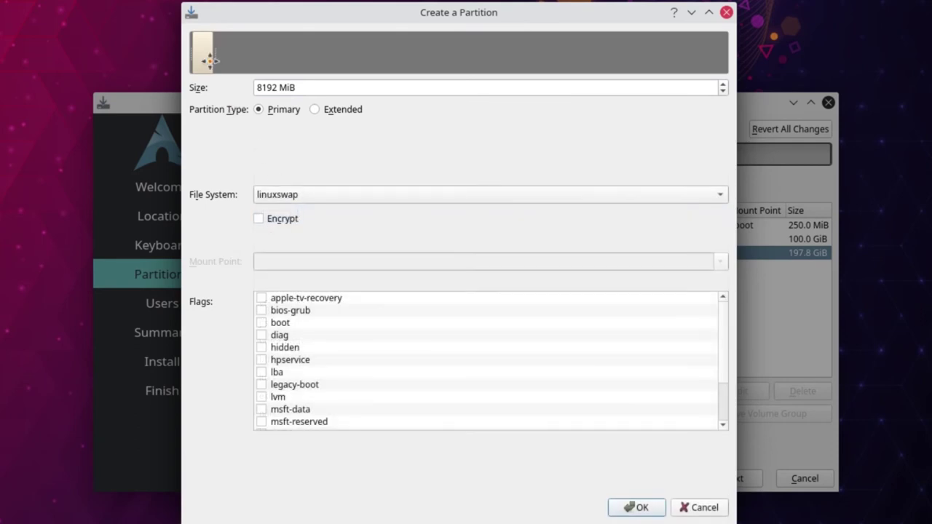
- Place the swap partition at the end of the free space and confirm it
{"action": "left_click_drag", "start_coordinate": [209, 60], "coordinate": [790, 69]}
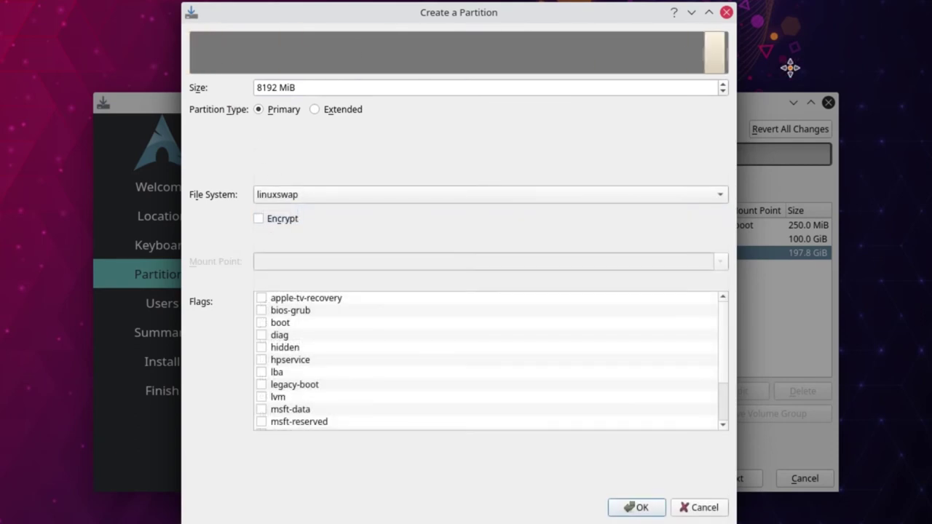
{"action": "left_click_drag", "start_coordinate": [616, 16], "coordinate": [616, 248]}
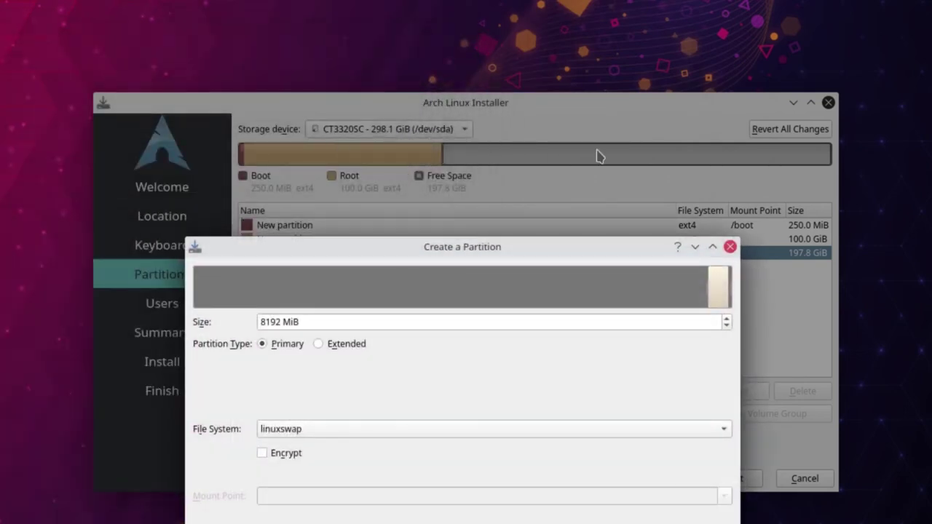
{"action": "left_click_drag", "start_coordinate": [718, 287], "coordinate": [161, 291]}
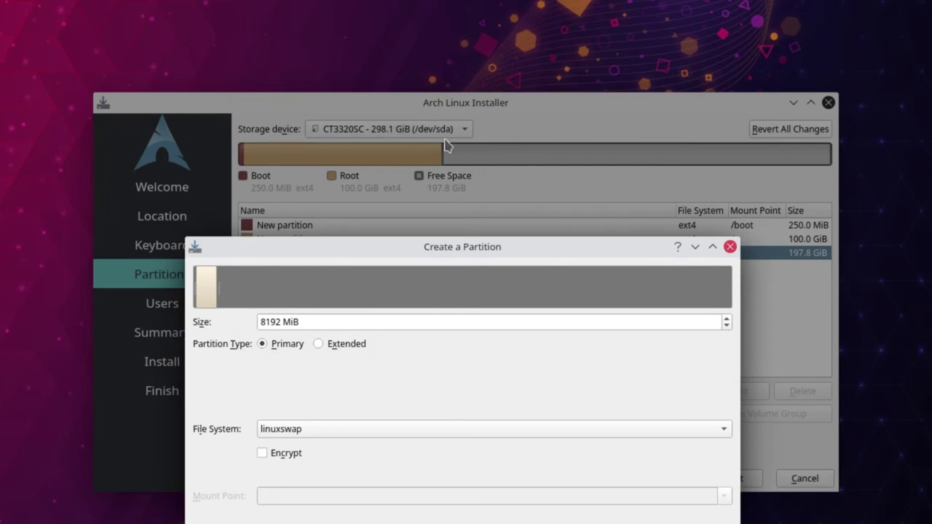
{"action": "left_click_drag", "start_coordinate": [203, 294], "coordinate": [757, 297]}
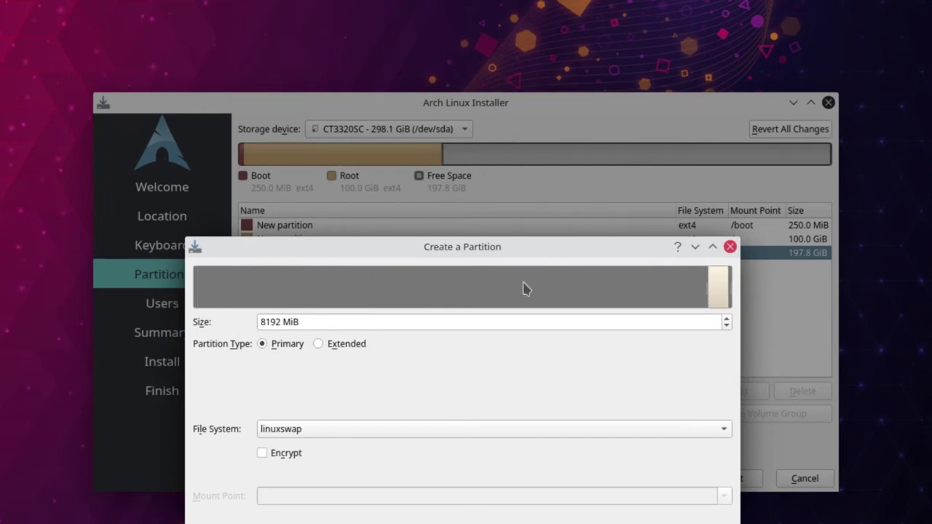
{"action": "left_click_drag", "start_coordinate": [483, 247], "coordinate": [459, 29]}
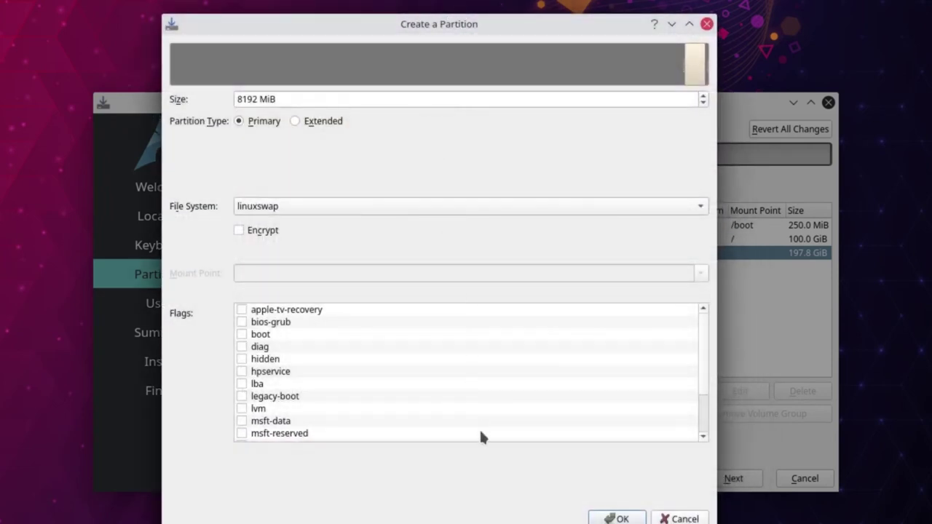
{"action": "left_click", "coordinate": [613, 519]}
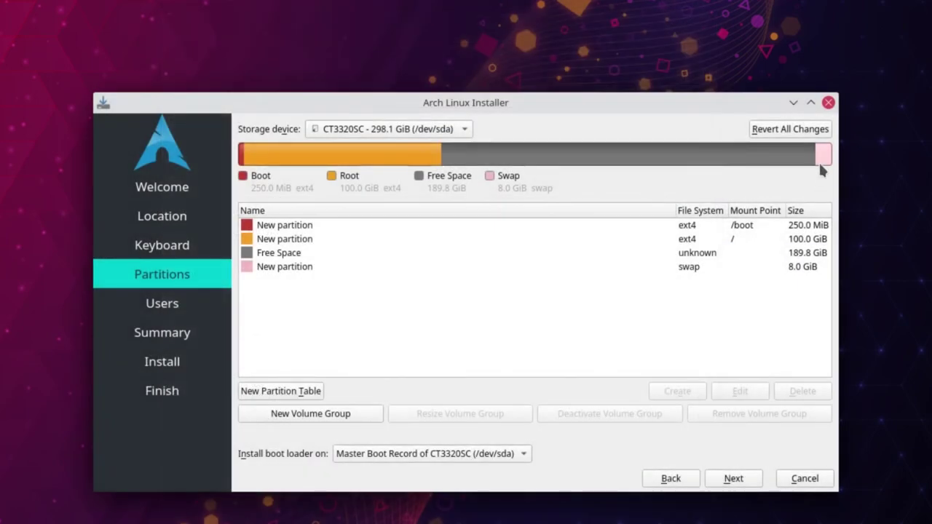
{"action": "left_click", "coordinate": [819, 163]}
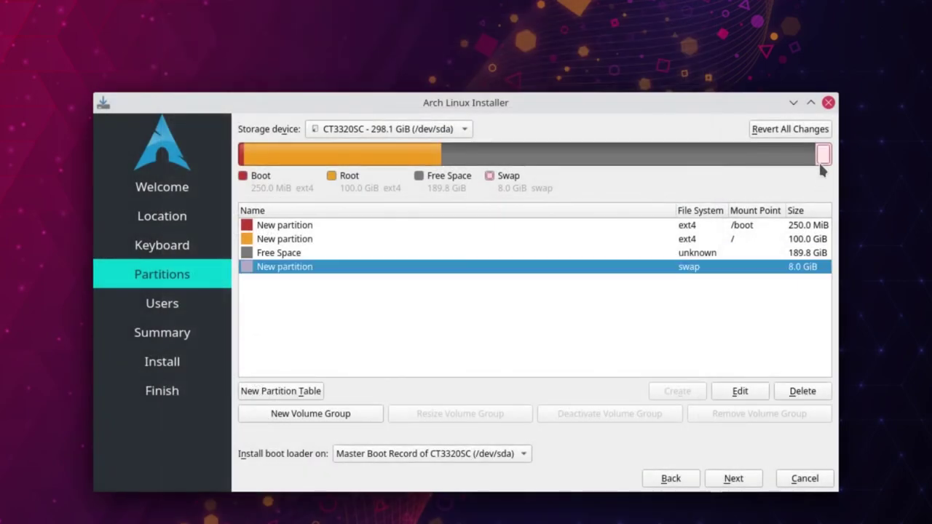
- Fill the remaining 189.8 GiB free space with a full-size ext4 partition mounted at /home
{"action": "left_click", "coordinate": [693, 254]}
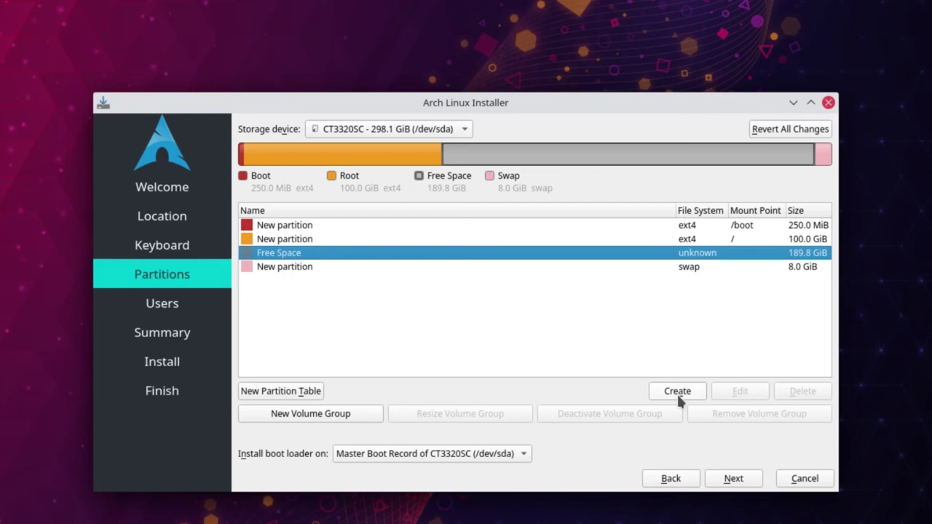
{"action": "left_click", "coordinate": [678, 391]}
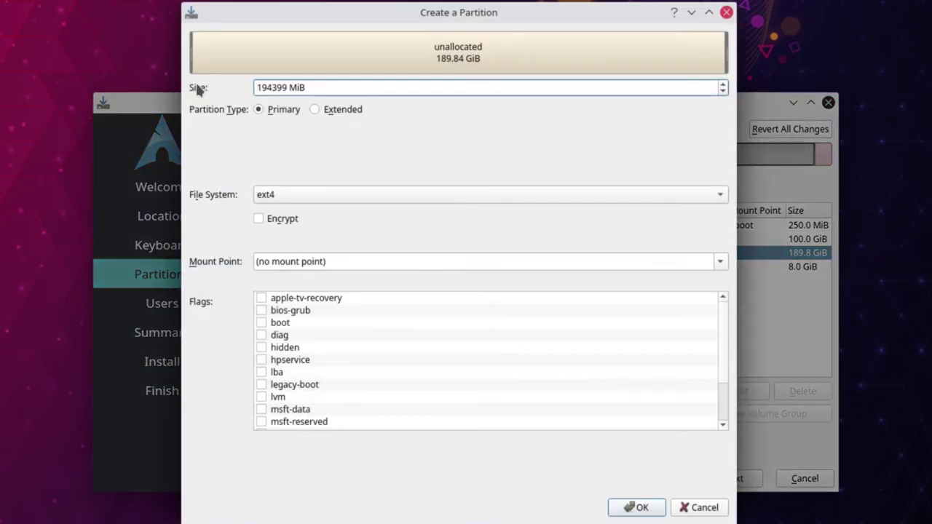
{"action": "left_click", "coordinate": [720, 262]}
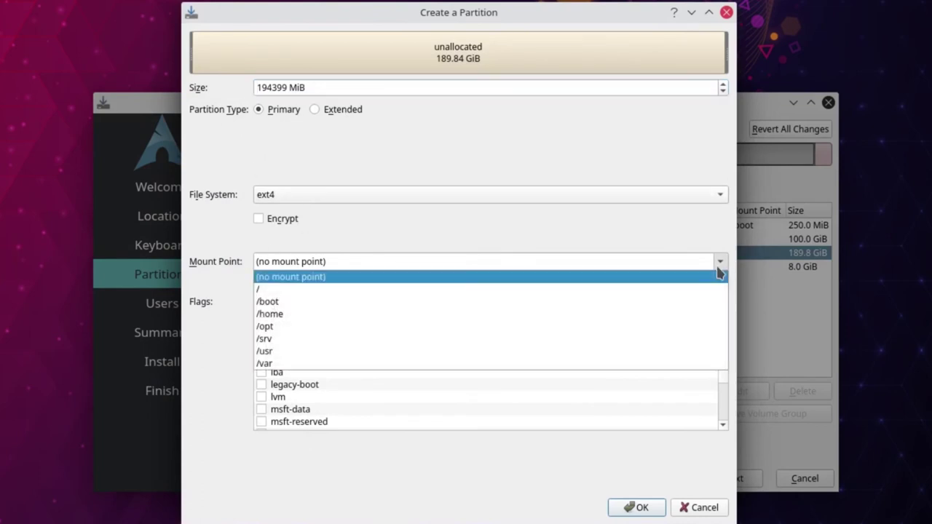
{"action": "left_click", "coordinate": [642, 320]}
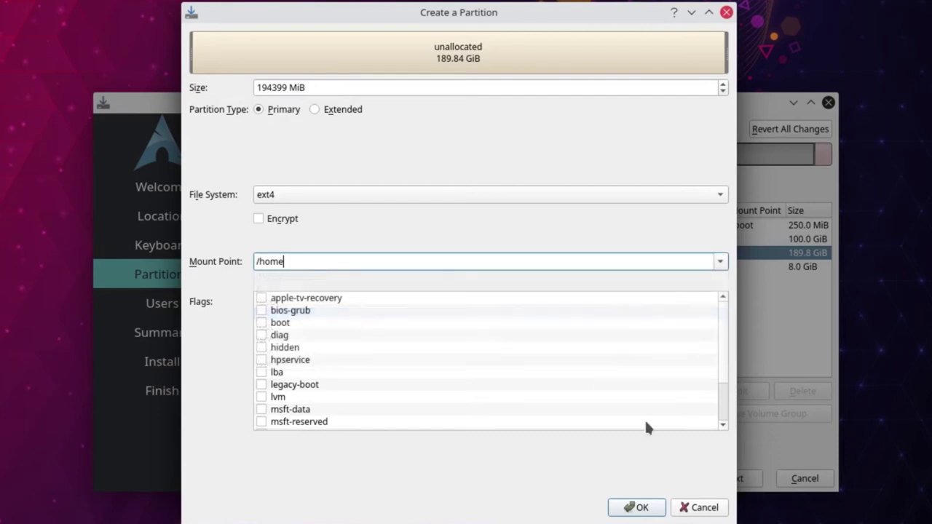
{"action": "left_click", "coordinate": [640, 507]}
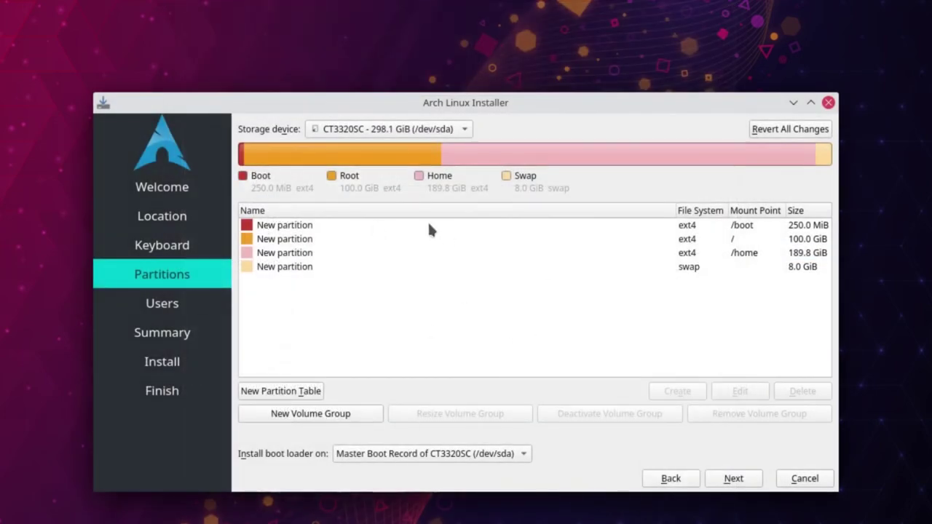
- Review each partition row: 250 MiB /boot, 100 GiB root, 189.8 GiB /home and 8 GiB swap
{"action": "left_click", "coordinate": [486, 230]}
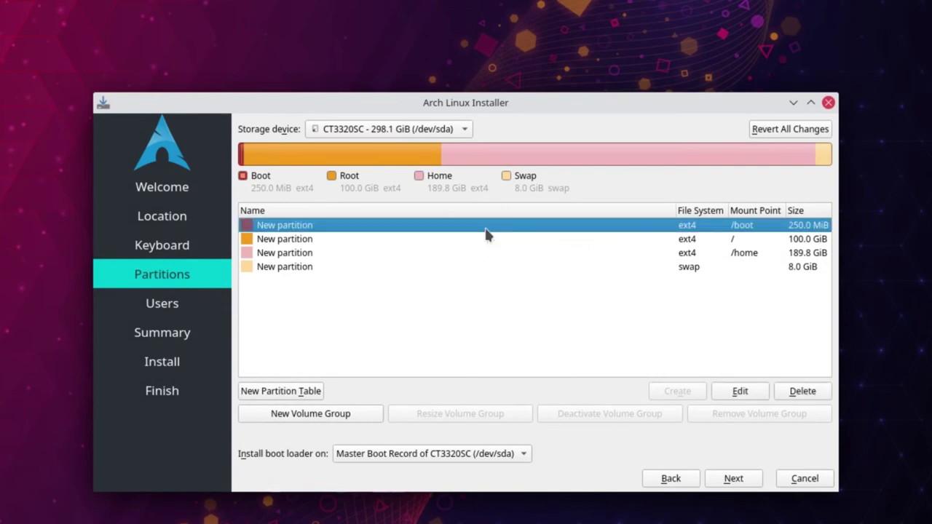
{"action": "left_click", "coordinate": [486, 243]}
{"action": "left_click", "coordinate": [485, 267]}
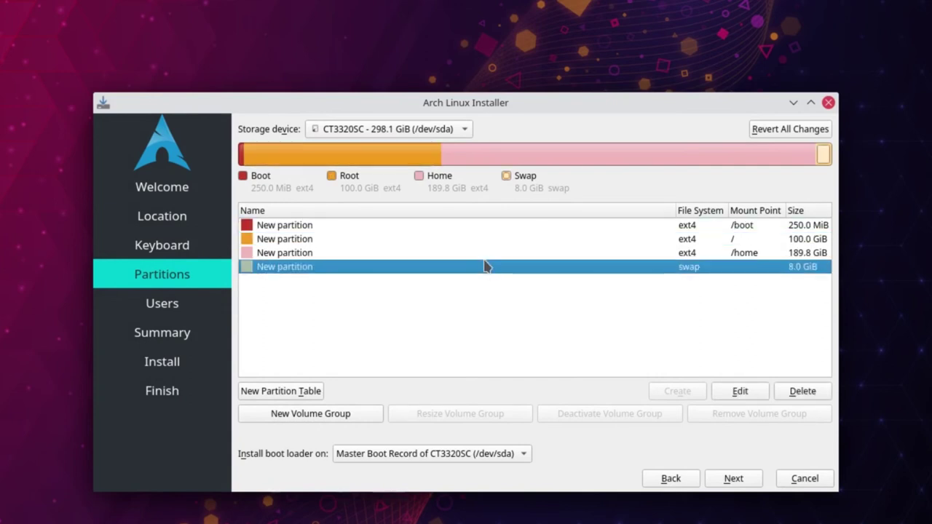
{"action": "left_click", "coordinate": [485, 255]}
{"action": "left_click", "coordinate": [485, 266]}
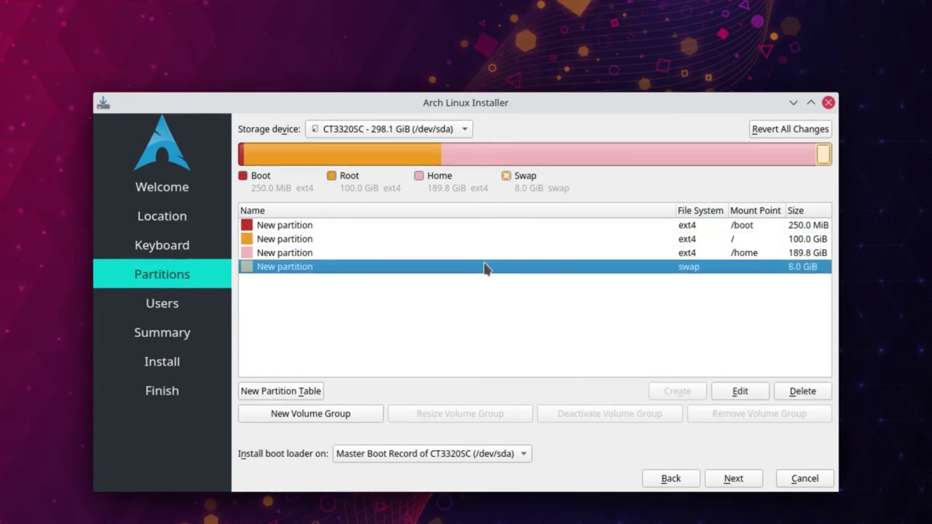
{"action": "left_click", "coordinate": [491, 227]}
{"action": "left_click", "coordinate": [491, 240]}
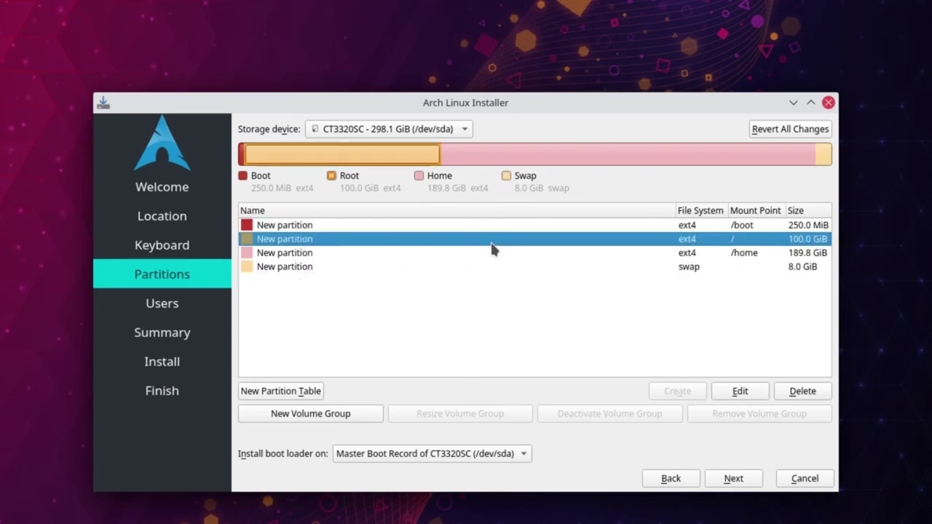
{"action": "left_click", "coordinate": [625, 268]}
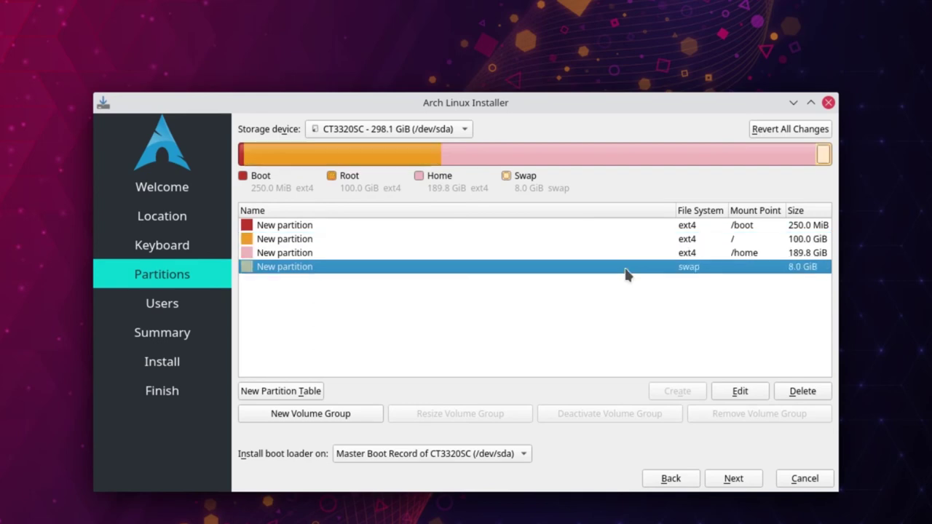
{"action": "left_click", "coordinate": [624, 238]}
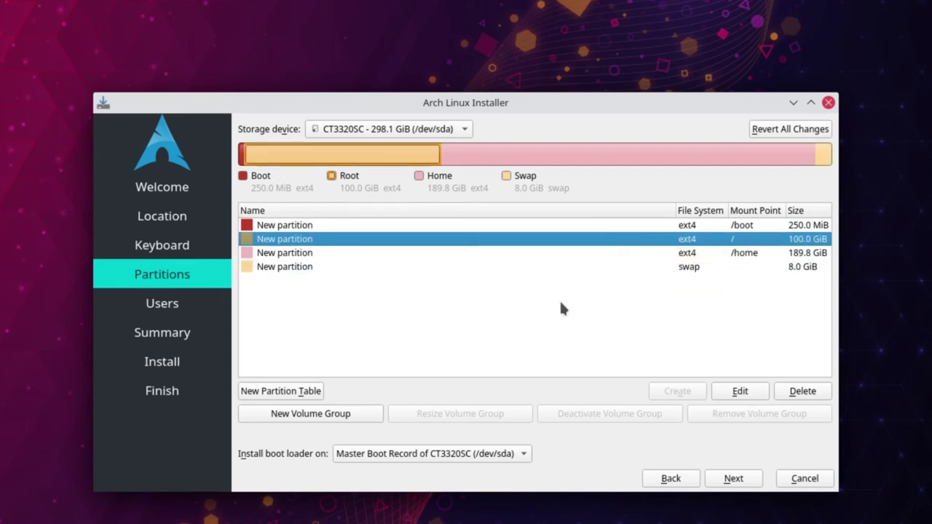
{"action": "left_click", "coordinate": [640, 228]}
{"action": "left_click", "coordinate": [645, 253]}
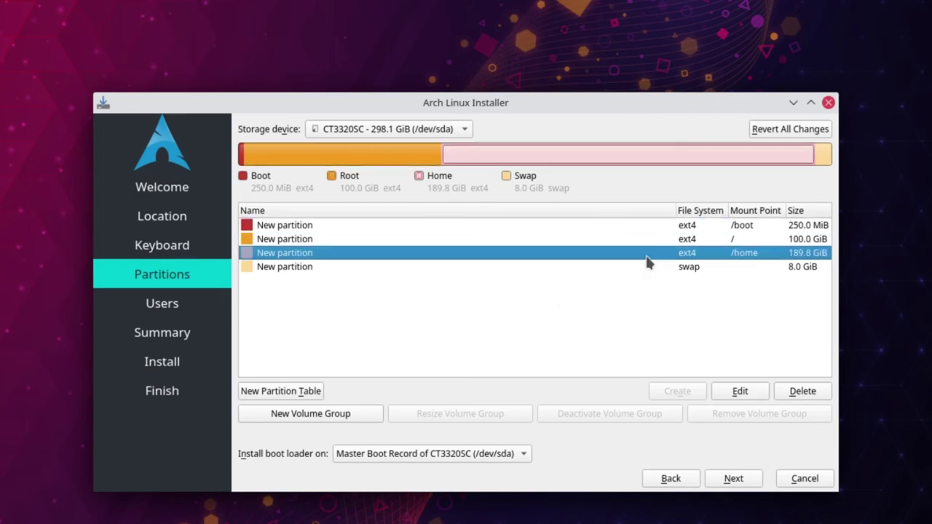
{"action": "left_click", "coordinate": [648, 239]}
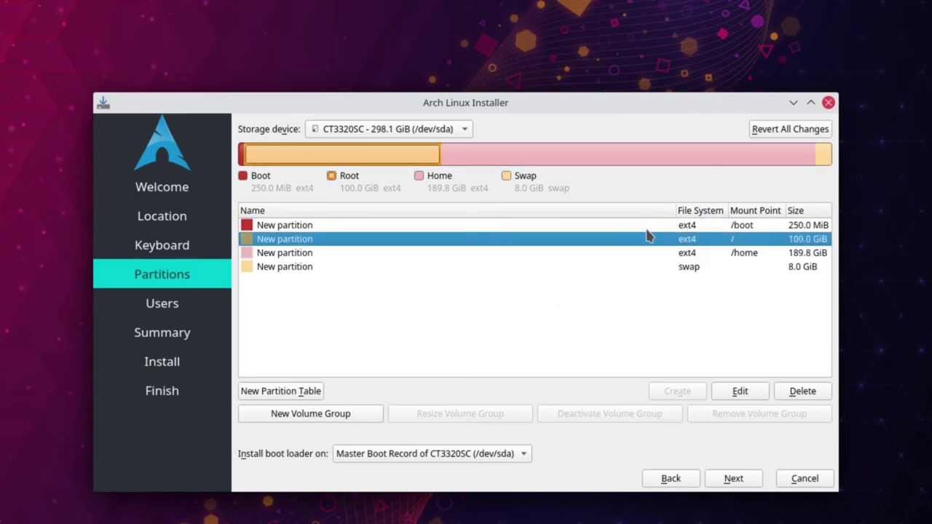
{"action": "left_click", "coordinate": [647, 228]}
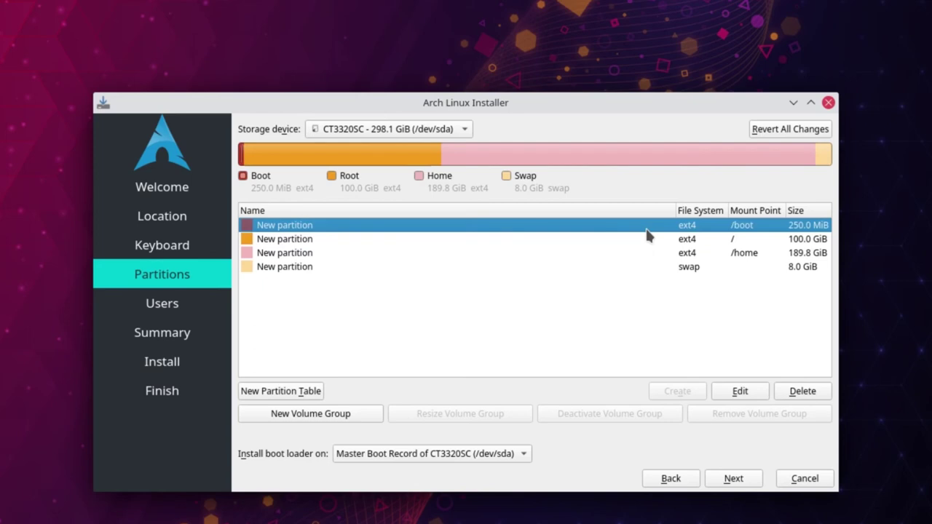
{"action": "left_click", "coordinate": [679, 242]}
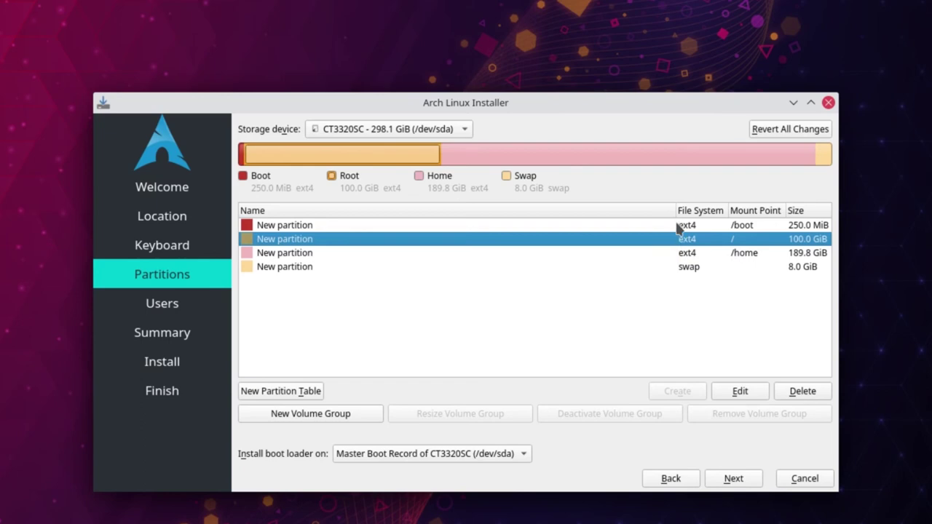
{"action": "left_click", "coordinate": [679, 227]}
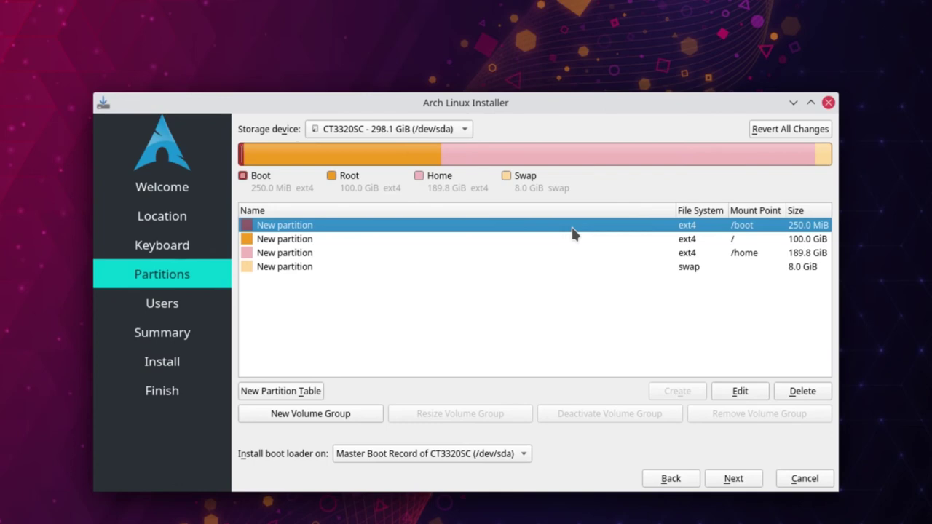
{"action": "left_click", "coordinate": [605, 241]}
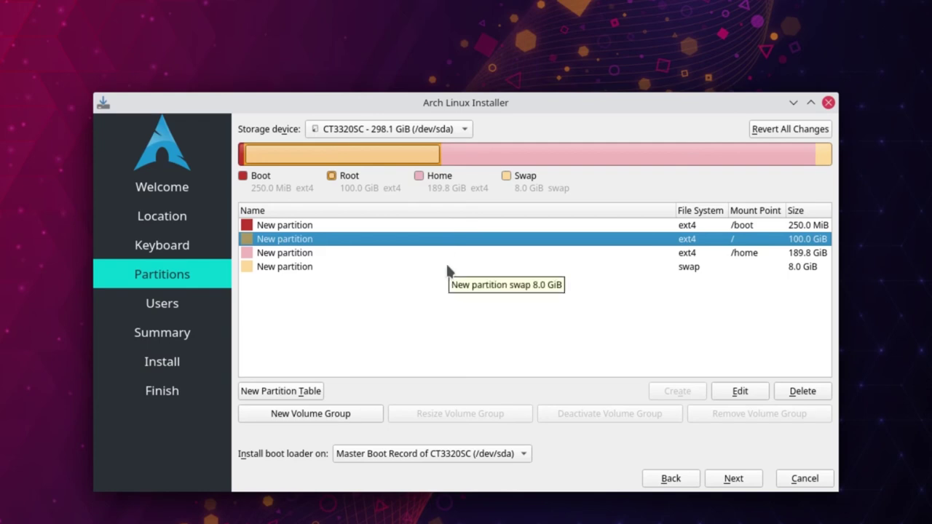
{"action": "left_click", "coordinate": [625, 257]}
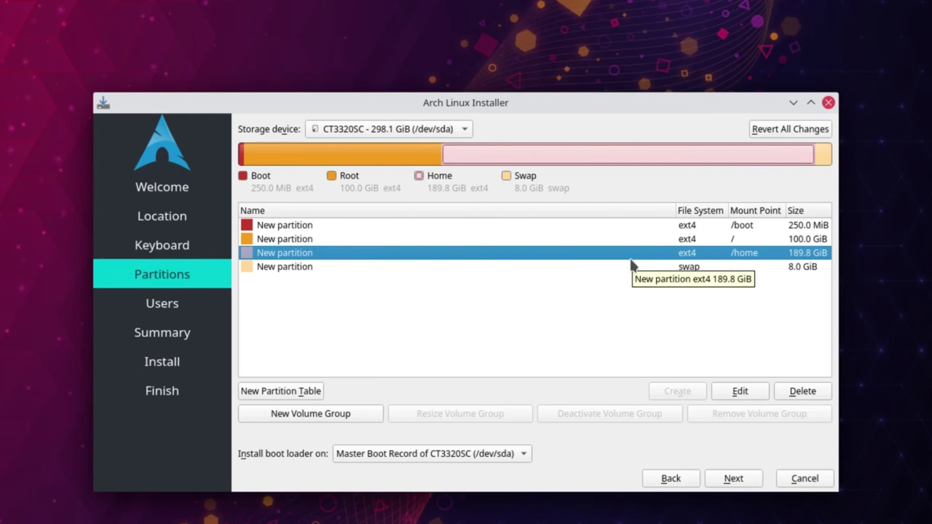
{"action": "left_click", "coordinate": [617, 239]}
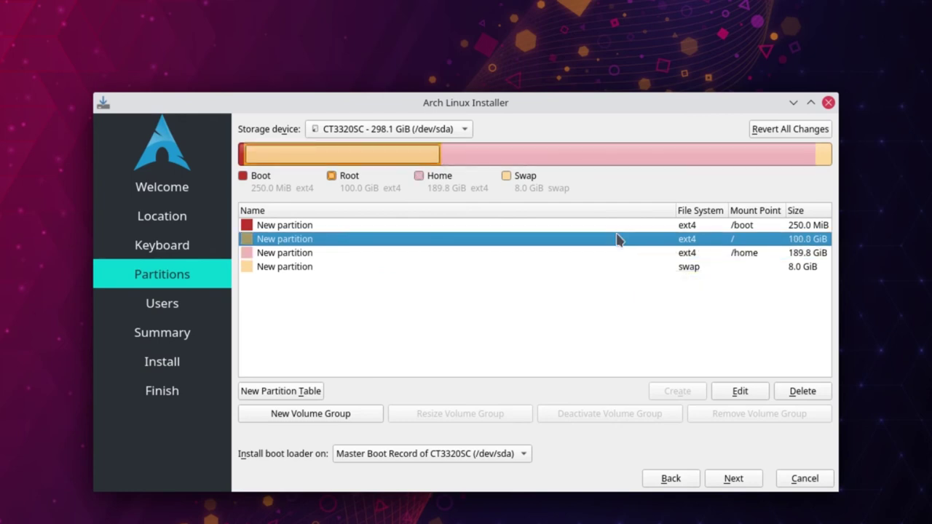
{"action": "left_click", "coordinate": [620, 228]}
{"action": "left_click", "coordinate": [624, 253]}
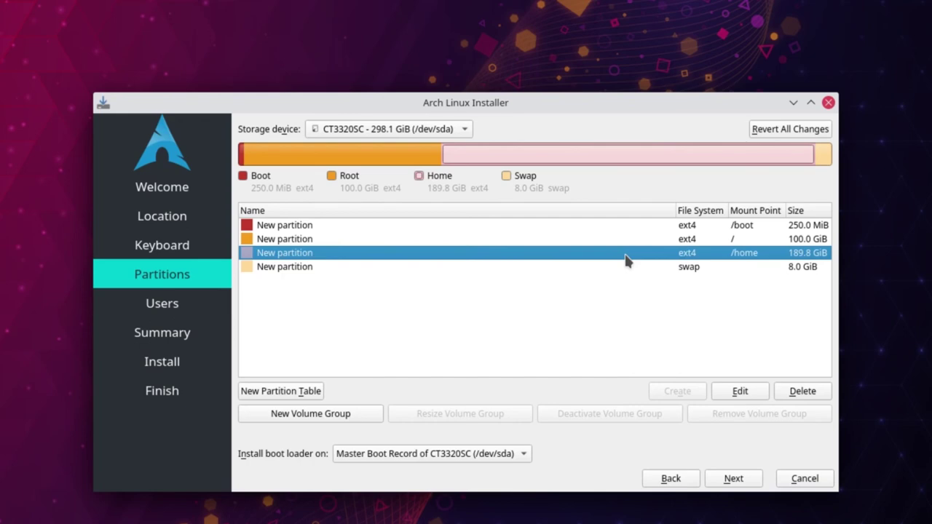
{"action": "left_click", "coordinate": [624, 240]}
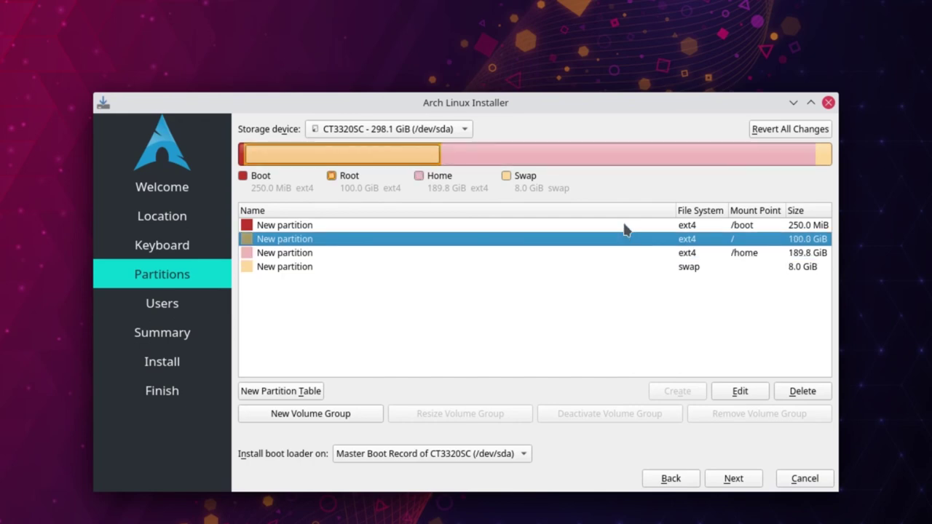
{"action": "left_click", "coordinate": [624, 229]}
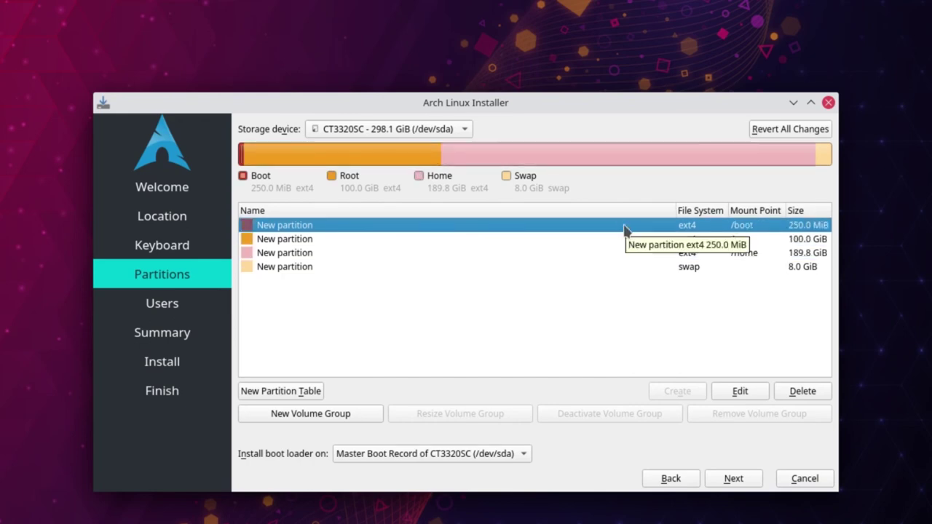
{"action": "left_click", "coordinate": [624, 240]}
{"action": "left_click", "coordinate": [642, 266]}
{"action": "left_click", "coordinate": [643, 255]}
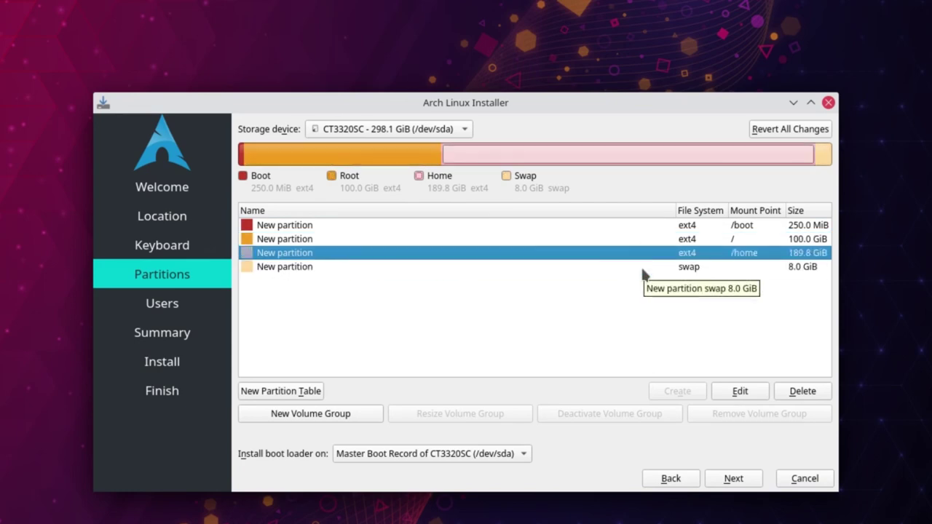
{"action": "left_click", "coordinate": [640, 268]}
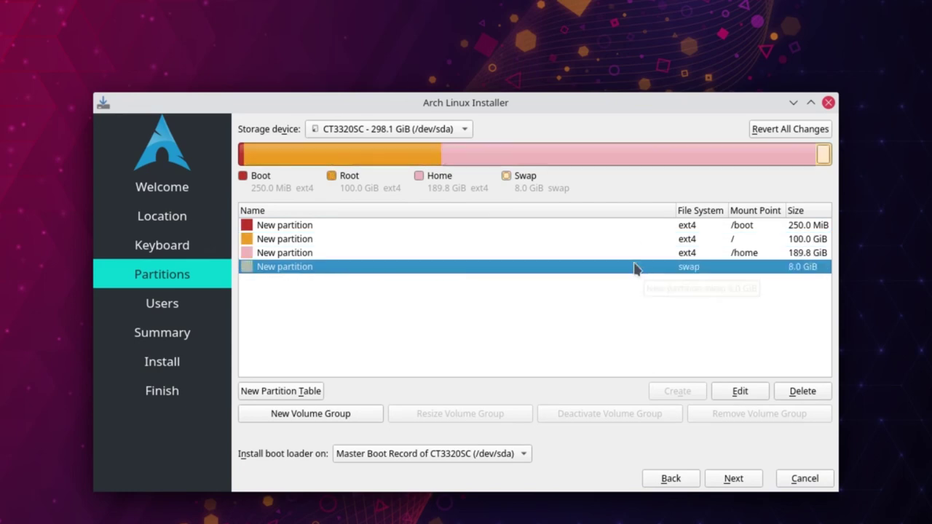
{"action": "left_click", "coordinate": [625, 240]}
{"action": "left_click", "coordinate": [624, 227]}
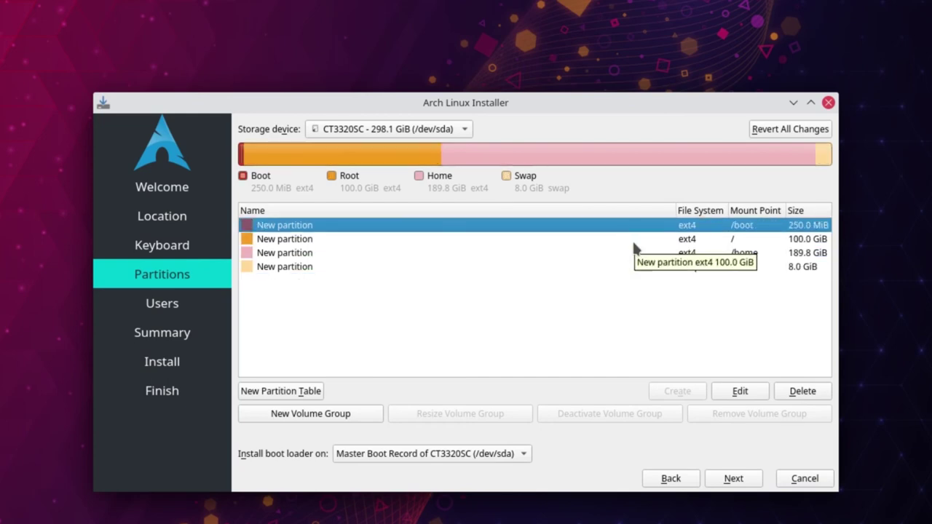
{"action": "left_click", "coordinate": [628, 241]}
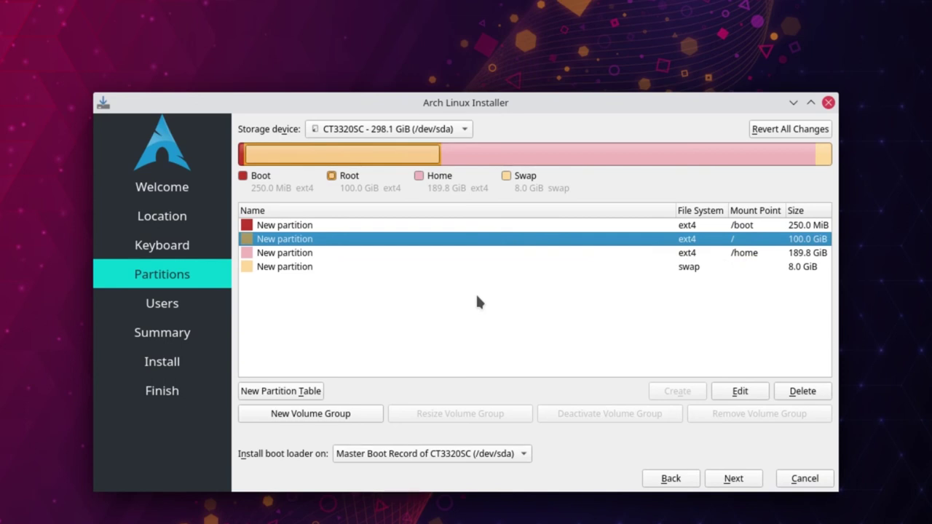
{"action": "left_click", "coordinate": [349, 456]}
{"action": "left_click", "coordinate": [367, 454]}
{"action": "left_click", "coordinate": [402, 452]}
{"action": "left_click", "coordinate": [340, 233]}
{"action": "left_click", "coordinate": [566, 225]}
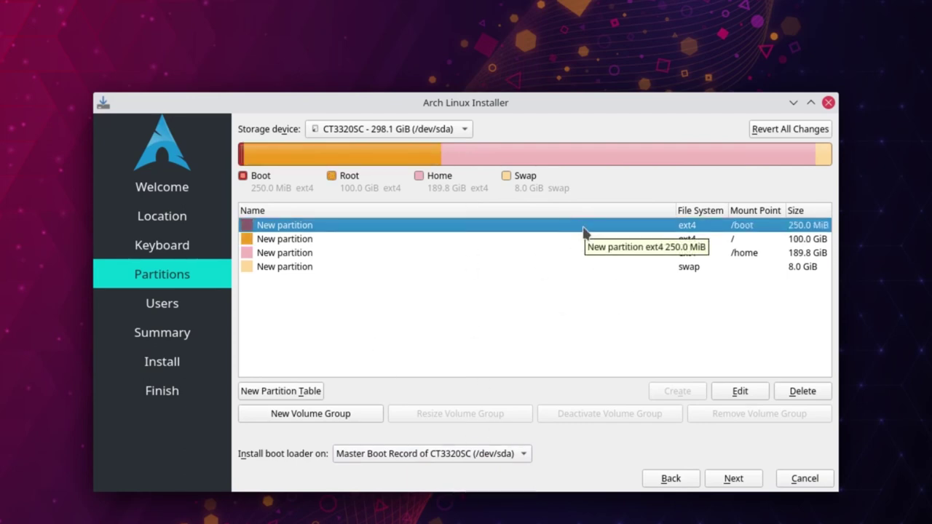
{"action": "left_click", "coordinate": [723, 252]}
{"action": "left_click", "coordinate": [715, 239]}
{"action": "left_click", "coordinate": [707, 227]}
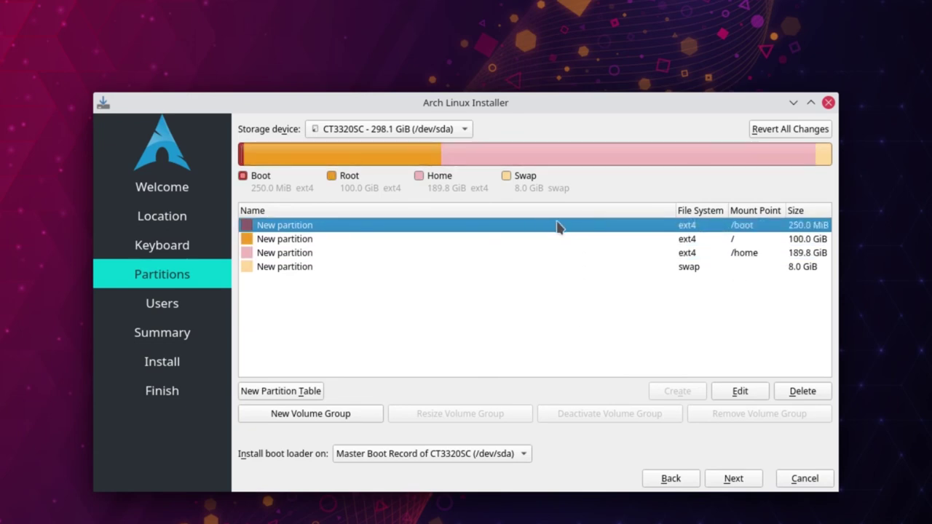
{"action": "left_click", "coordinate": [693, 240]}
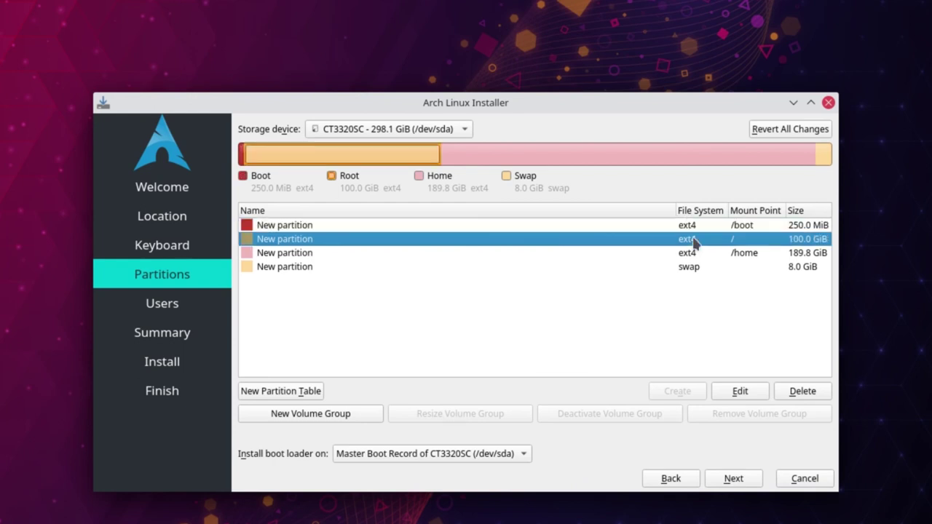
{"action": "left_click", "coordinate": [696, 227]}
{"action": "left_click", "coordinate": [701, 240]}
{"action": "left_click", "coordinate": [684, 227]}
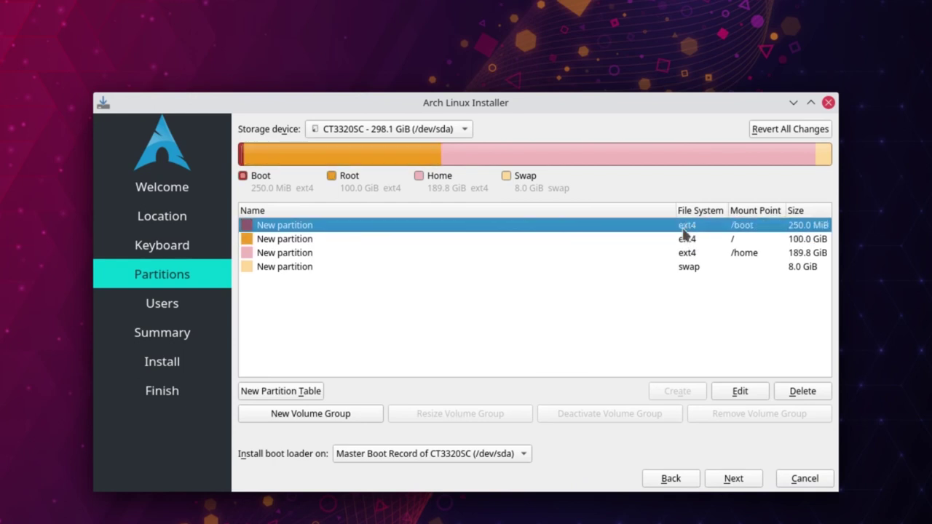
{"action": "left_click", "coordinate": [616, 239]}
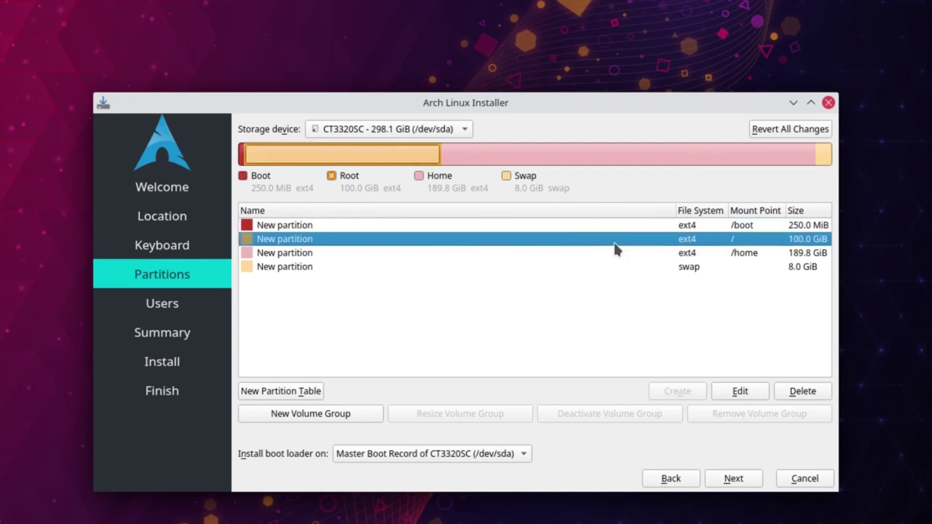
{"action": "left_click", "coordinate": [615, 254]}
{"action": "left_click", "coordinate": [616, 267]}
{"action": "left_click", "coordinate": [608, 227]}
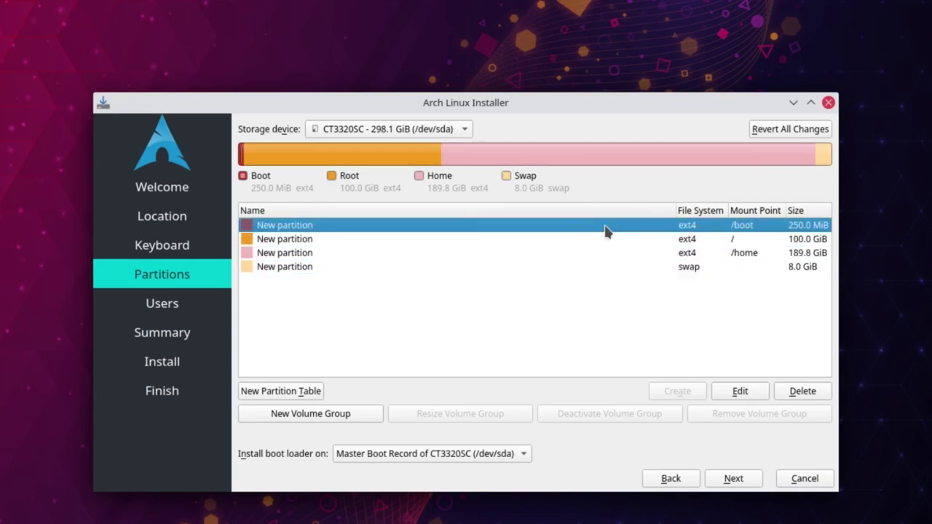
{"action": "left_click", "coordinate": [611, 241]}
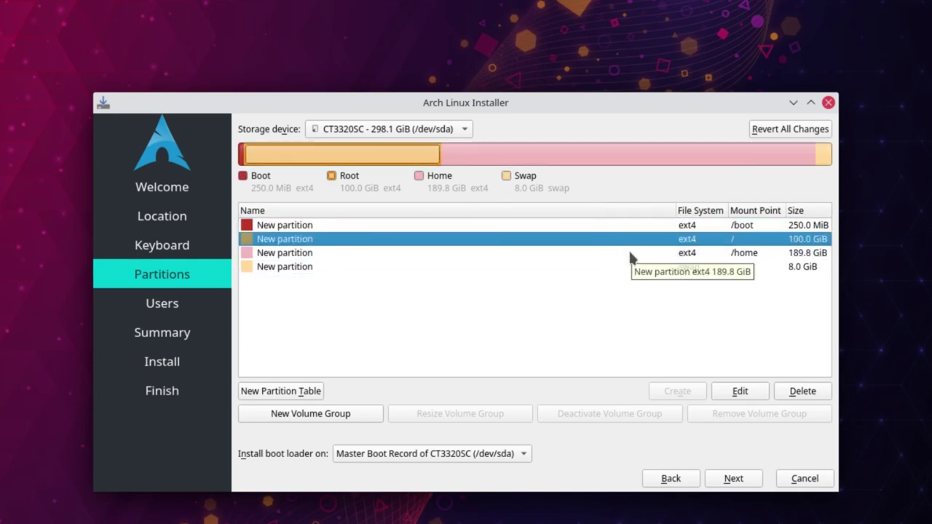
{"action": "left_click", "coordinate": [630, 253]}
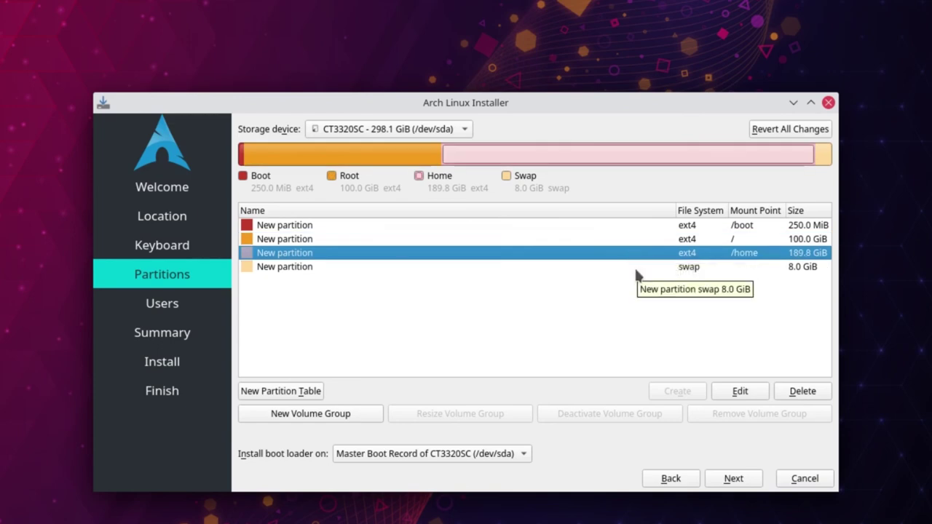
{"action": "left_click", "coordinate": [635, 269]}
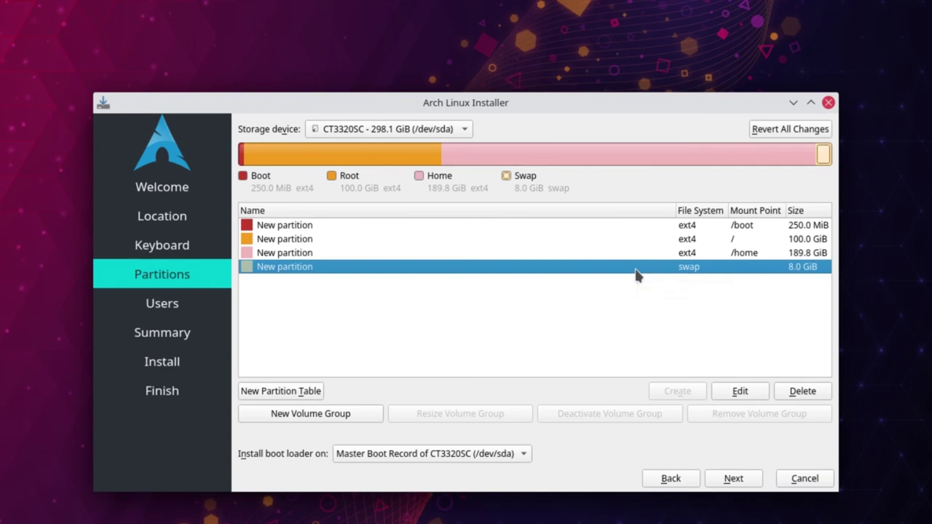
- Accept the partition layout, enter the user's full name, and set the computer name to 'pure'
{"action": "left_click", "coordinate": [733, 478]}
{"action": "left_click", "coordinate": [601, 331]}
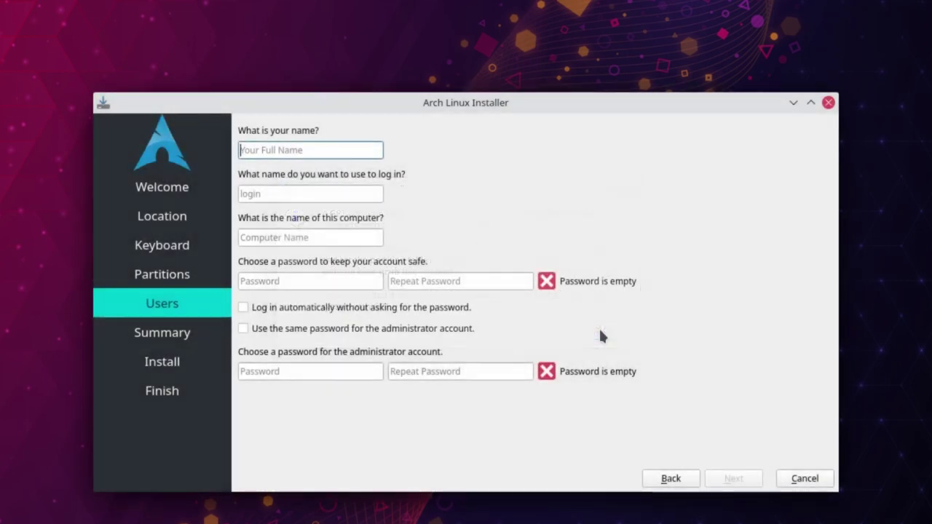
{"action": "type", "text": "demonkiller"}
{"action": "key", "text": "Tab"}
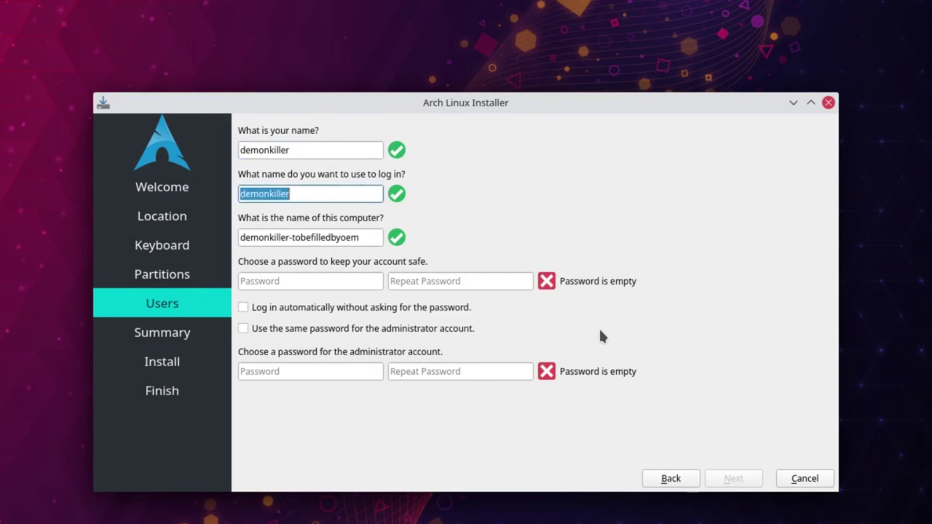
{"action": "key", "text": "Tab"}
{"action": "type", "text": "t"}
{"action": "key", "text": "BackSpace"}
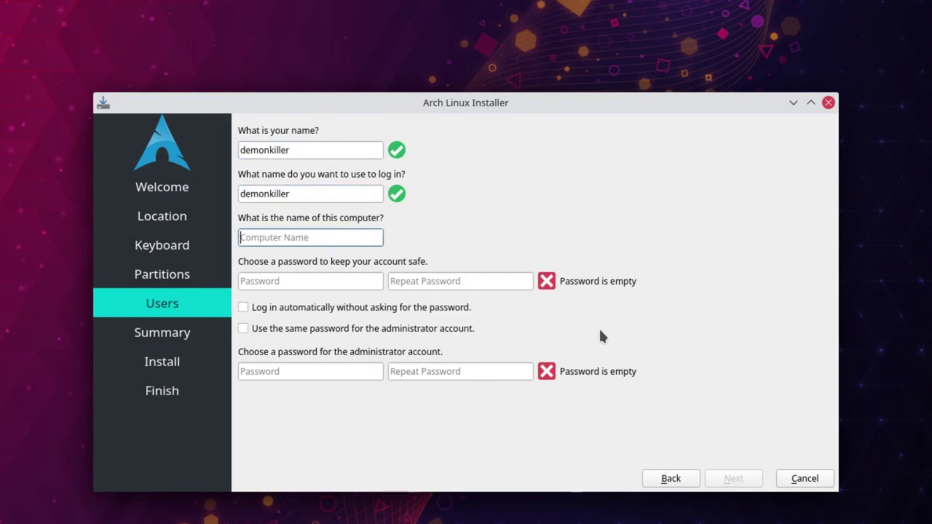
{"action": "type", "text": "pure"}
- Set the account password, reuse it for the administrator, and start the installation
{"action": "key", "text": "Tab"}
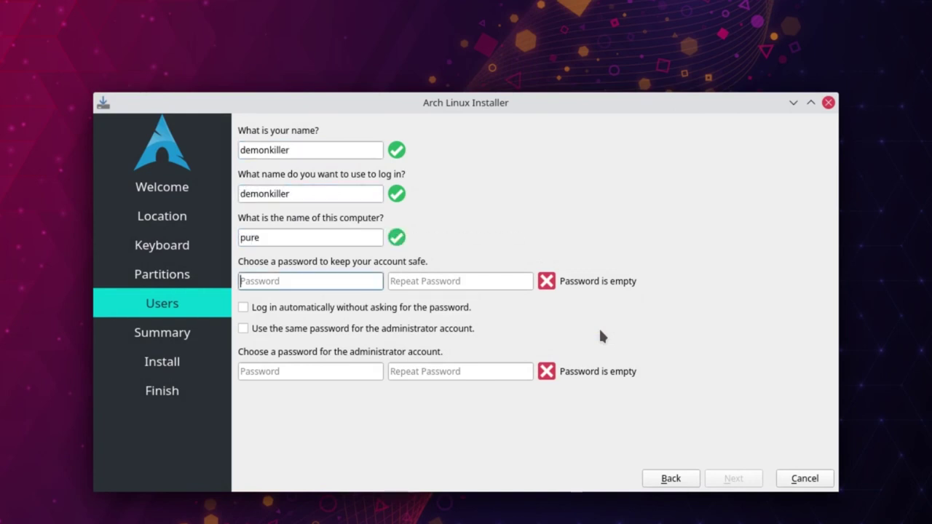
{"action": "key", "text": "Tab"}
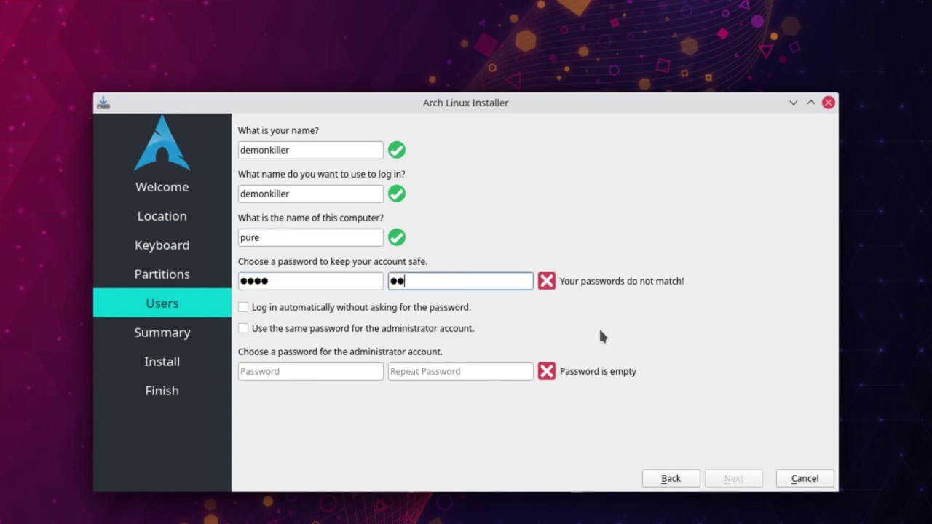
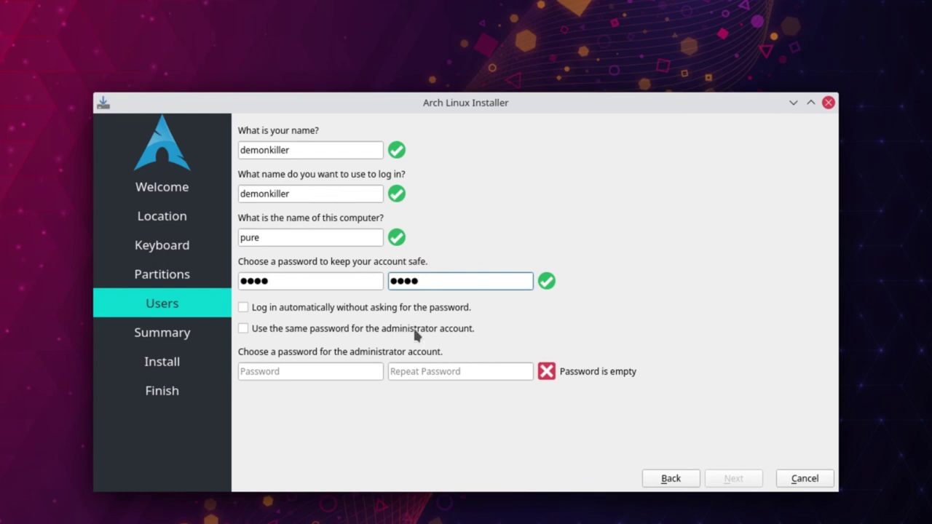
{"action": "left_click", "coordinate": [285, 329]}
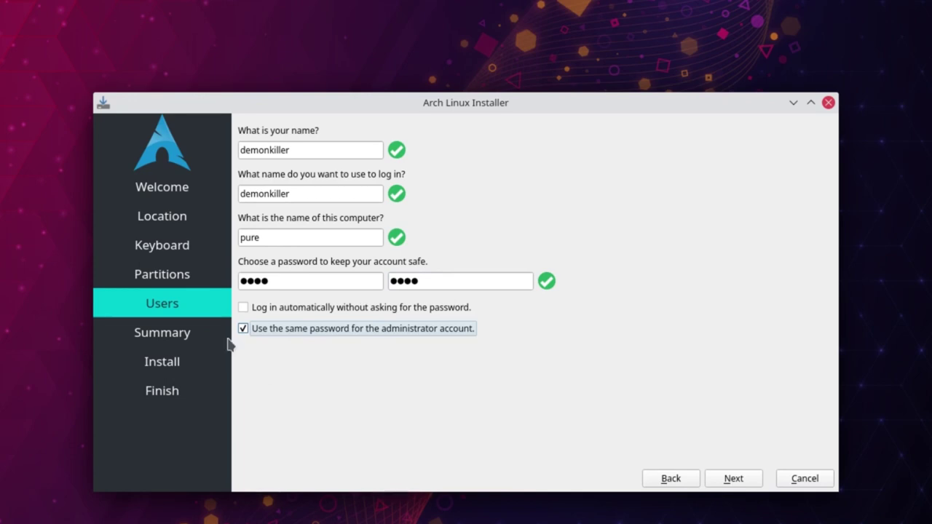
{"action": "left_click", "coordinate": [733, 416]}
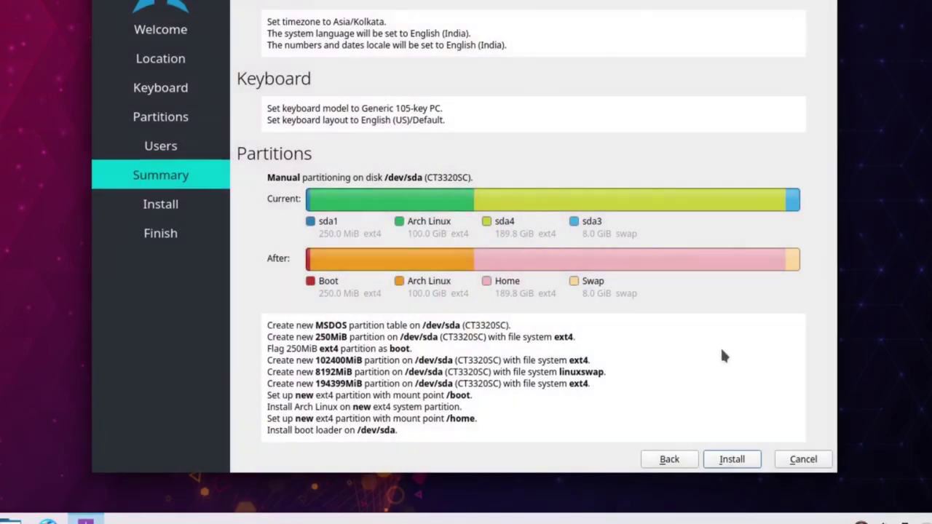
{"action": "left_click", "coordinate": [731, 500]}
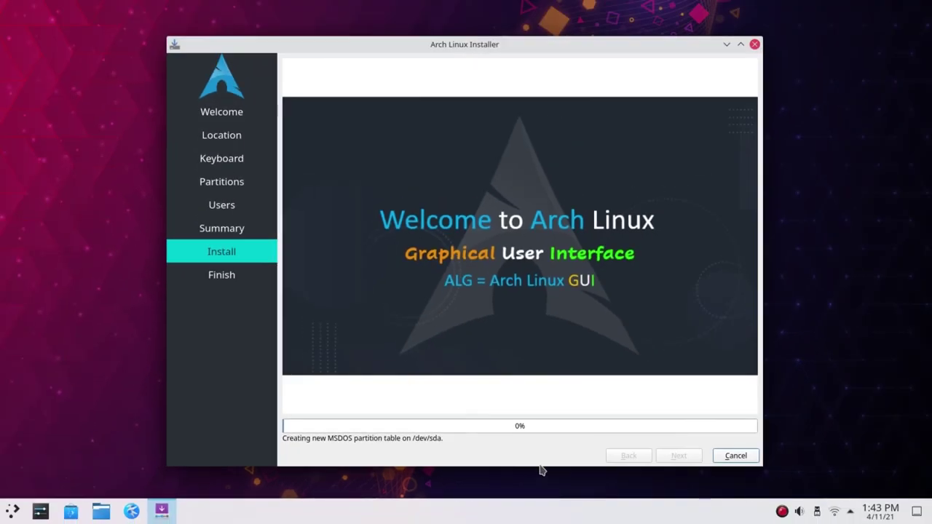
- Shrink the installer window while the installation runs to the All done page
{"action": "left_click_drag", "start_coordinate": [553, 471], "coordinate": [552, 404]}
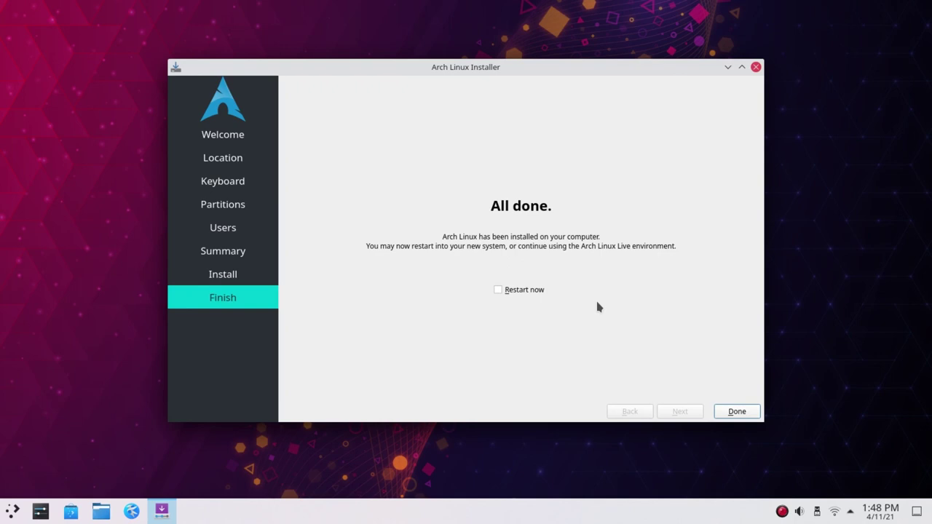
- Restart from the installer and select the Arch Linux entry in the GRUB menu
{"action": "left_click", "coordinate": [514, 292]}
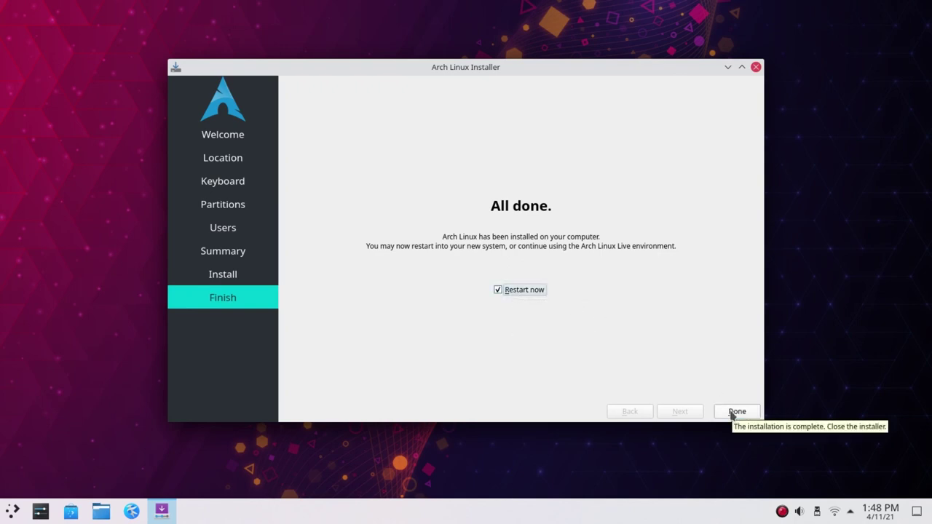
{"action": "left_click", "coordinate": [734, 413]}
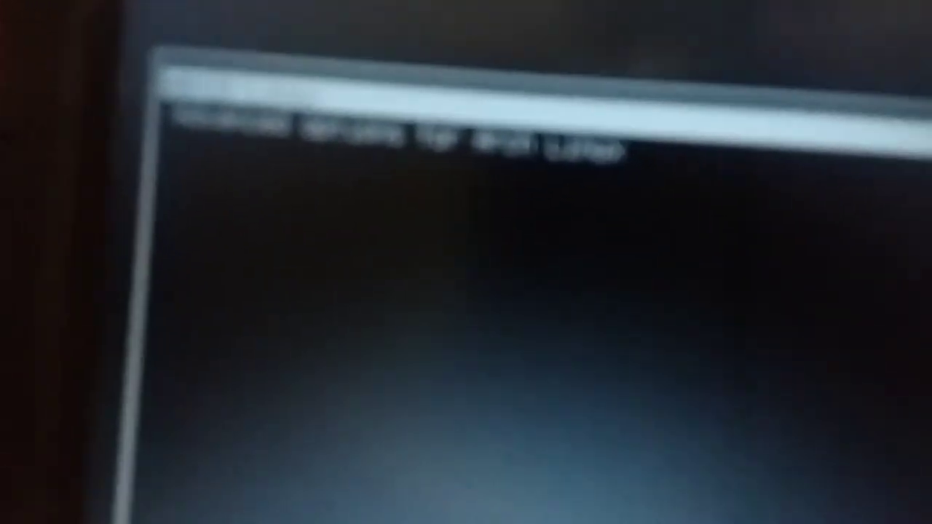
{"action": "key", "text": "Up"}
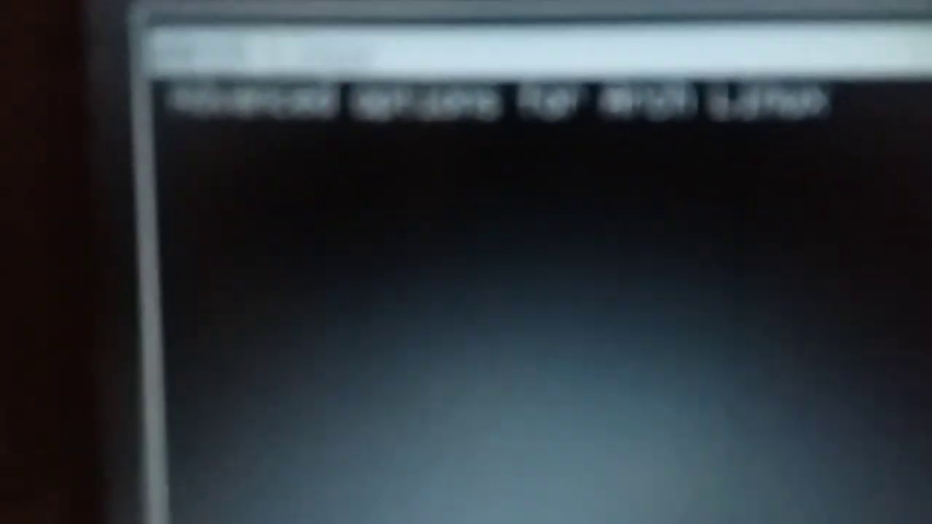